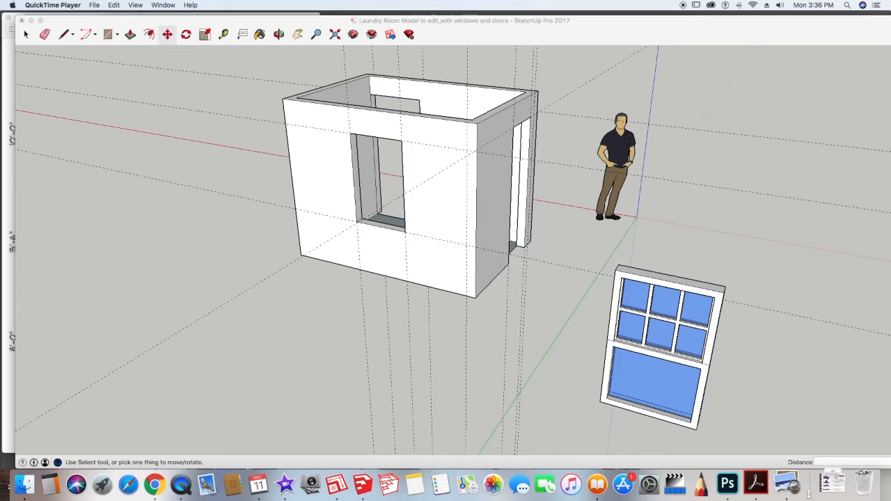
# Step: Erase the dashed guide lines around the laundry room model
pyautogui.click(825, 482)
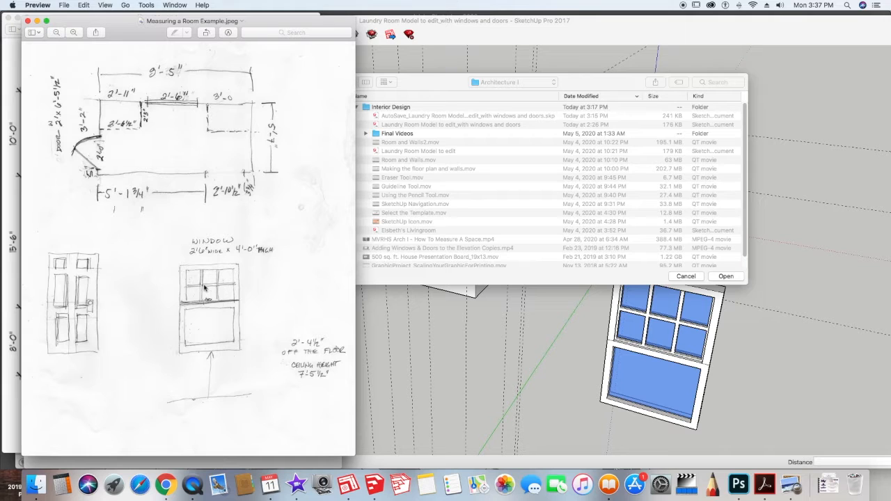
pyautogui.click(455, 318)
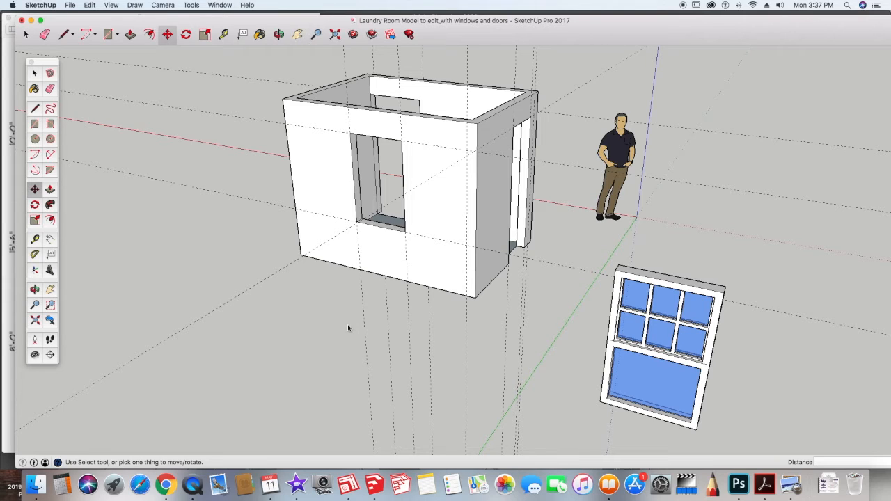
pyautogui.press('t')
pyautogui.press('e')
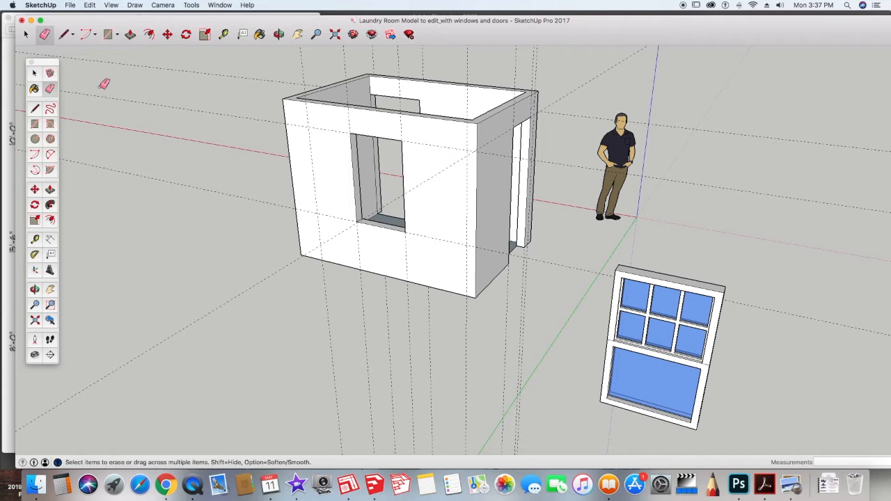
pyautogui.moveTo(263, 86)
pyautogui.mouseDown()
pyautogui.moveTo(400, 51)
pyautogui.moveTo(539, 59)
pyautogui.moveTo(563, 69)
pyautogui.moveTo(569, 120)
pyautogui.mouseUp()
pyautogui.click(561, 263)
pyautogui.keyDown('shift'); pyautogui.moveTo(411, 245); pyautogui.dragTo(570, 255, button='middle'); pyautogui.keyUp('shift')
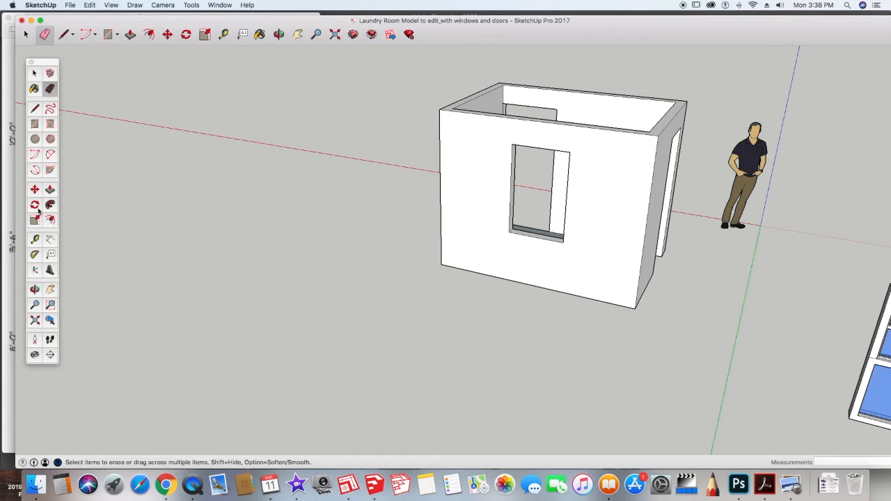
# Step: Draw a 2' 6" by 5" rectangle on the ground beside the room
pyautogui.click(35, 124)
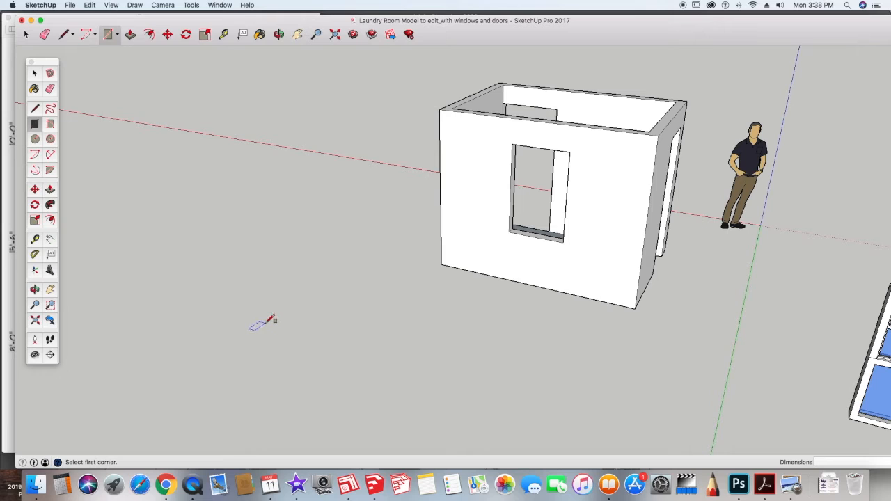
pyautogui.click(265, 322)
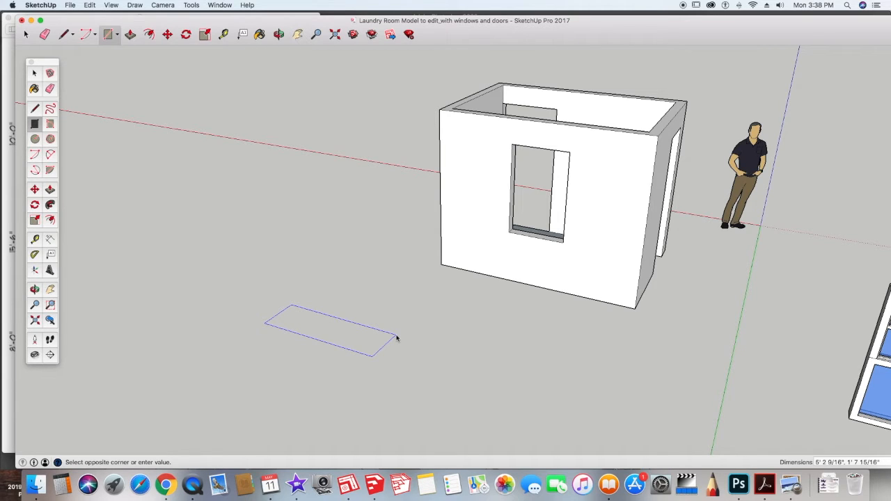
pyautogui.write('2')
pyautogui.write('\' 6",5')
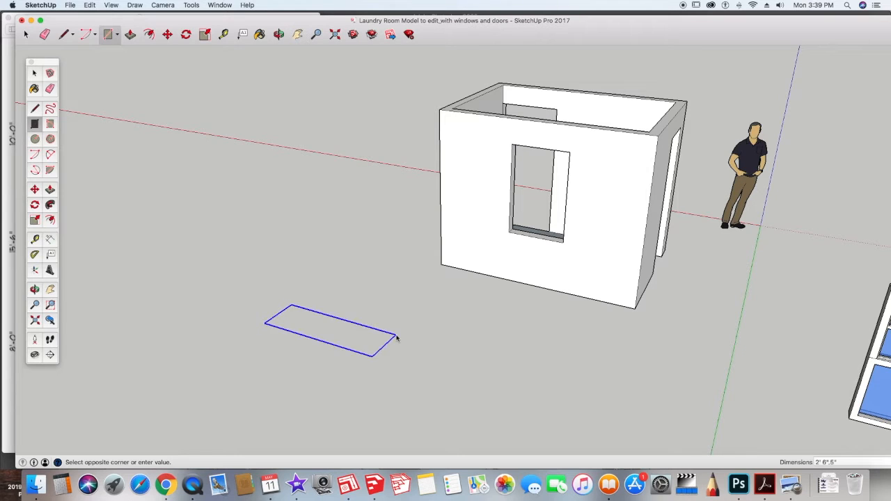
pyautogui.press('Return')
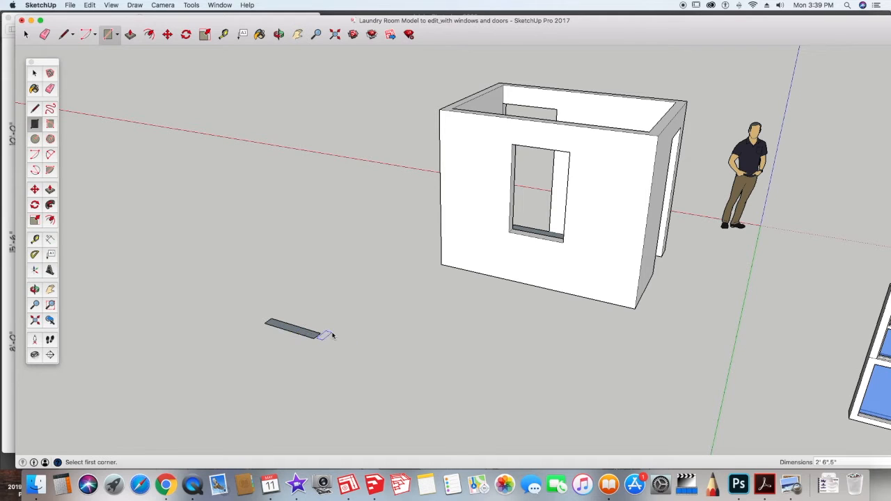
# Step: Push/pull the rectangle up 4' to form the window block
pyautogui.click(49, 190)
pyautogui.moveTo(288, 333); pyautogui.dragTo(285, 238)
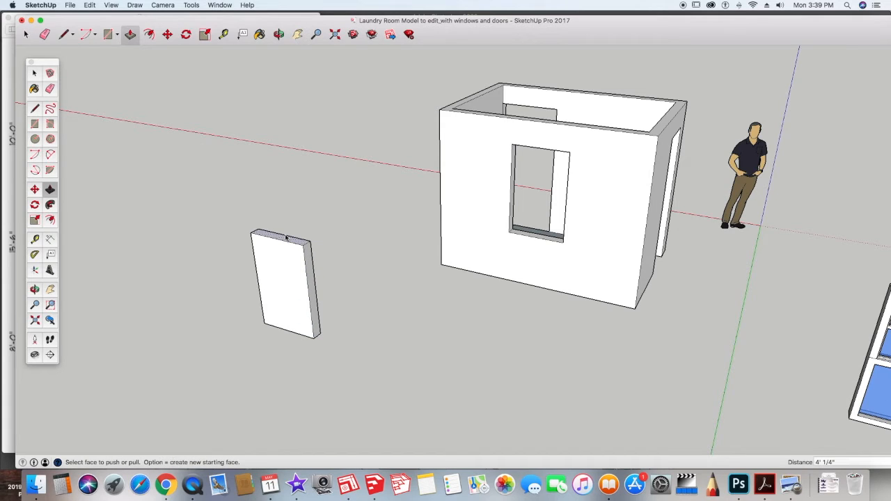
pyautogui.write('4')
pyautogui.press('Return')
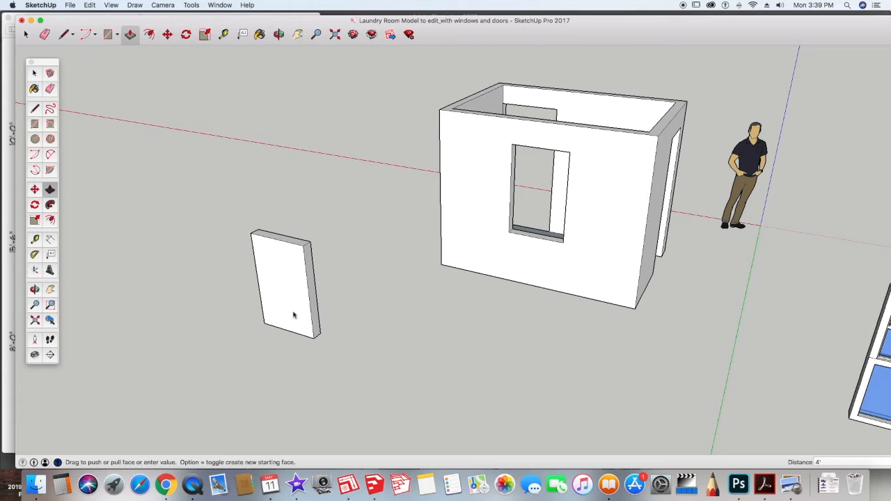
# Step: Draw a horizontal line across the window block's front face between the midpoints of its sides
pyautogui.moveTo(257, 386); pyautogui.dragTo(330, 341, button='middle')
pyautogui.scroll(1, 327, 354)
pyautogui.scroll(1, 406, 362)
pyautogui.moveTo(406, 362); pyautogui.dragTo(433, 357, button='middle')
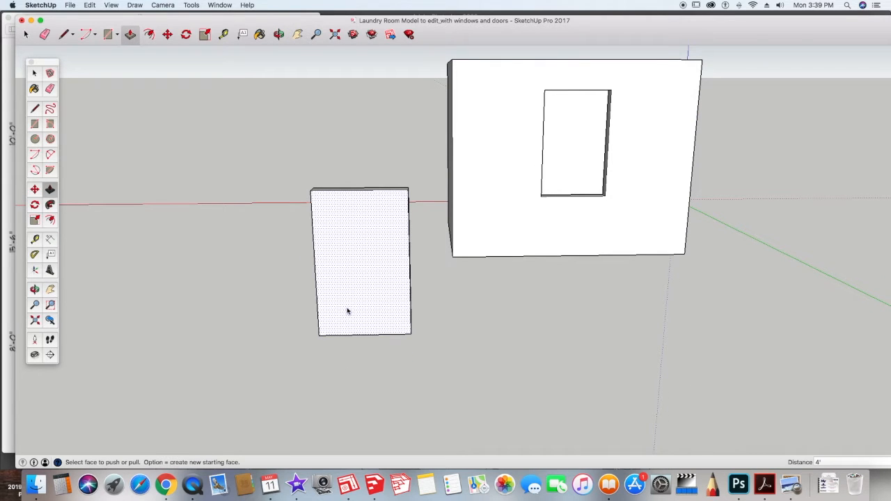
pyautogui.click(790, 485)
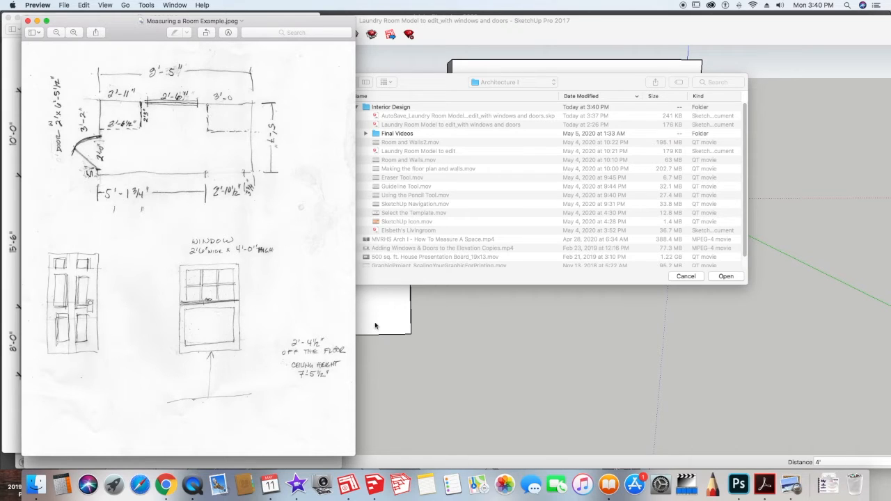
pyautogui.click(428, 372)
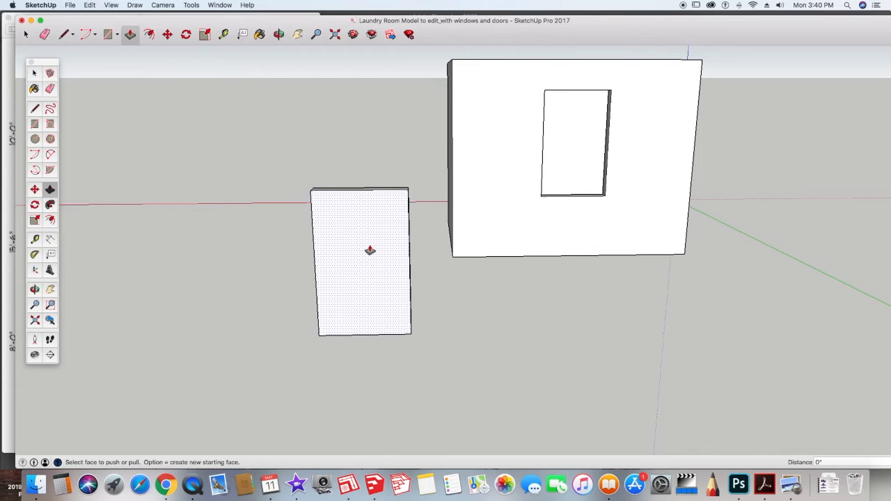
pyautogui.click(34, 109)
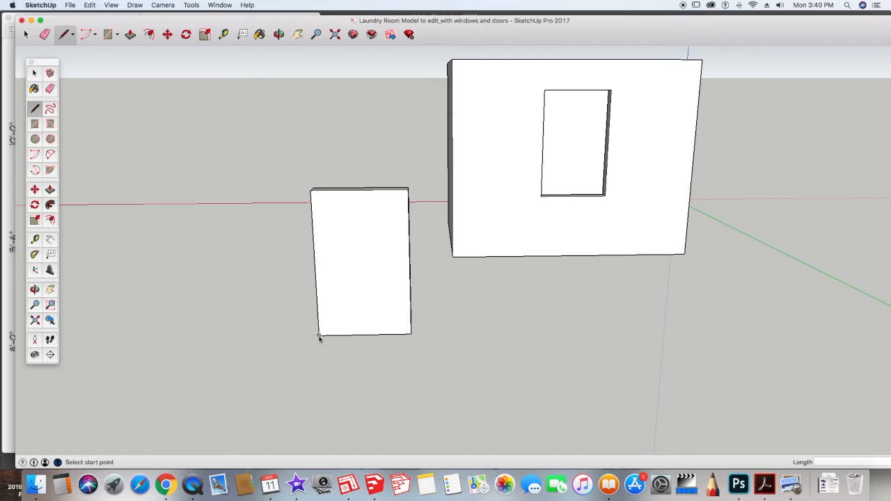
pyautogui.click(314, 265)
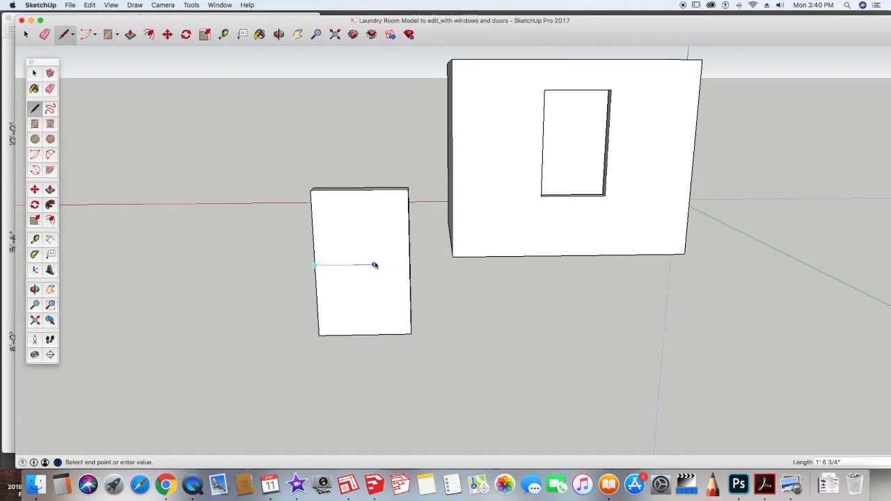
pyautogui.click(409, 264)
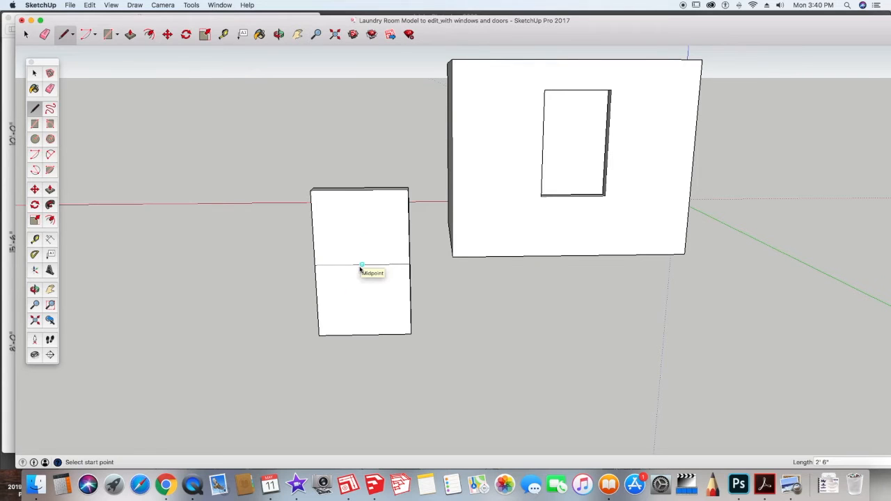
# Step: Offset the upper and lower halves of the front face inward by 2" each
pyautogui.scroll(1, 360, 273)
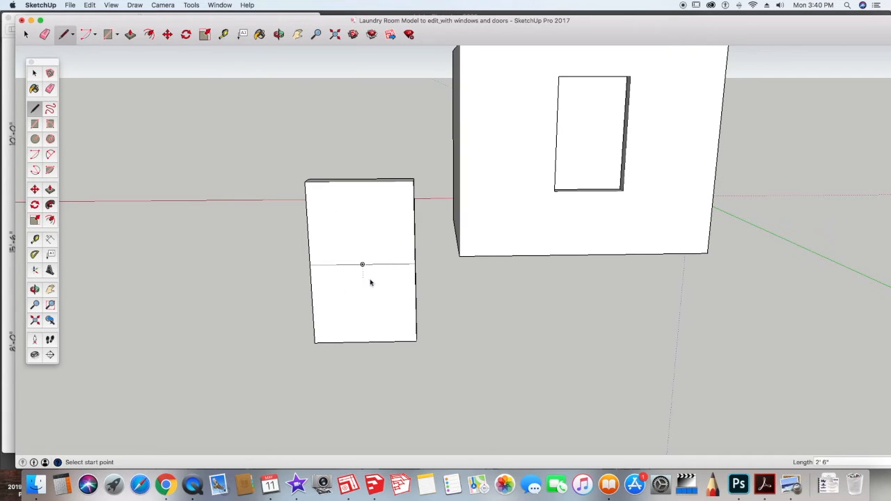
pyautogui.click(50, 220)
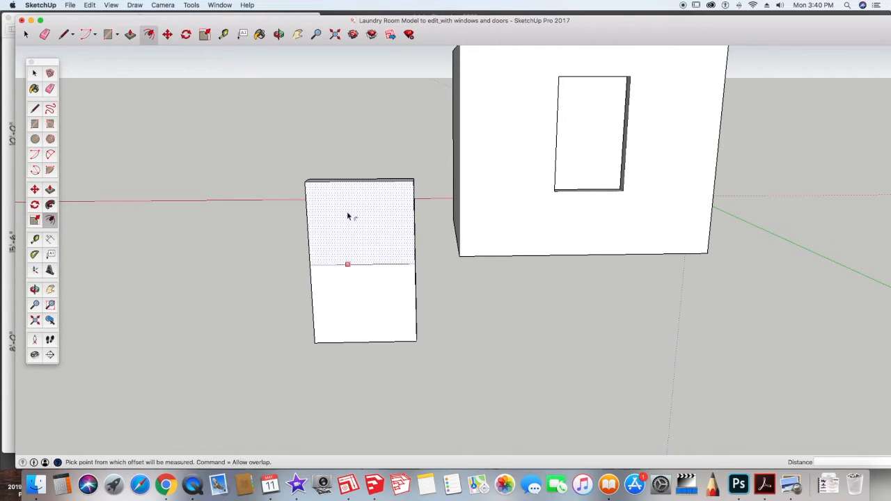
pyautogui.click(326, 273)
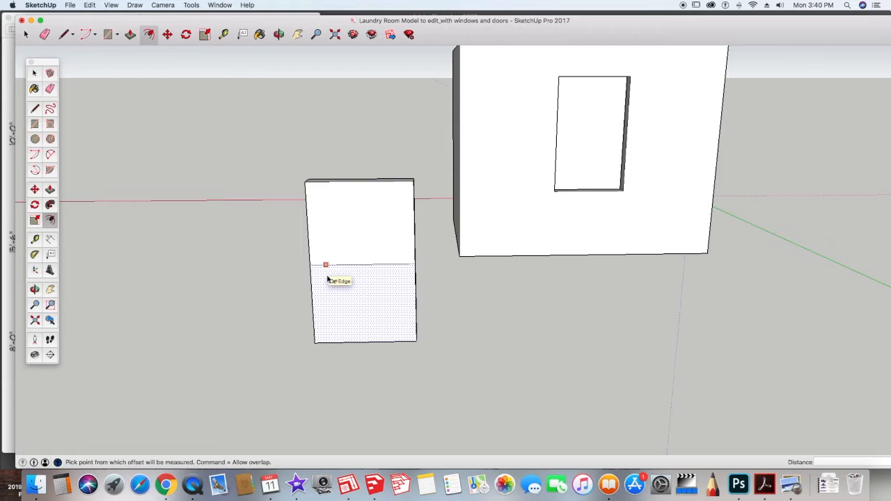
pyautogui.click(327, 265)
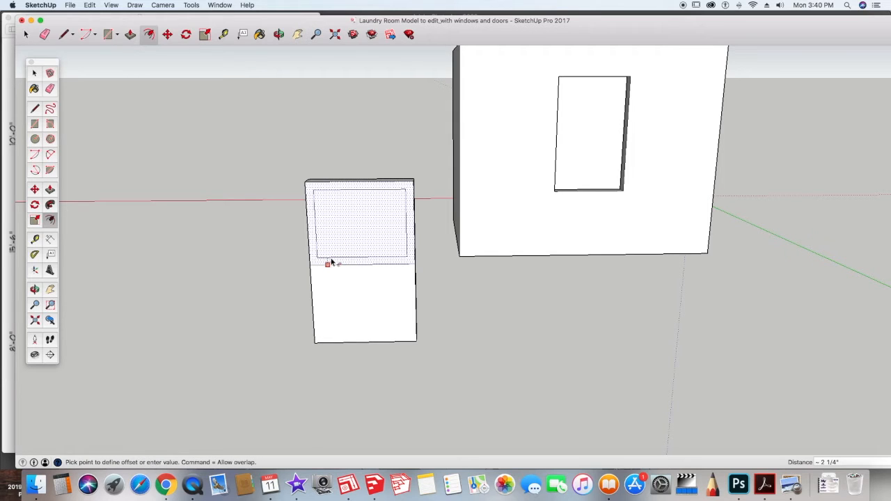
pyautogui.write('2')
pyautogui.press('Return')
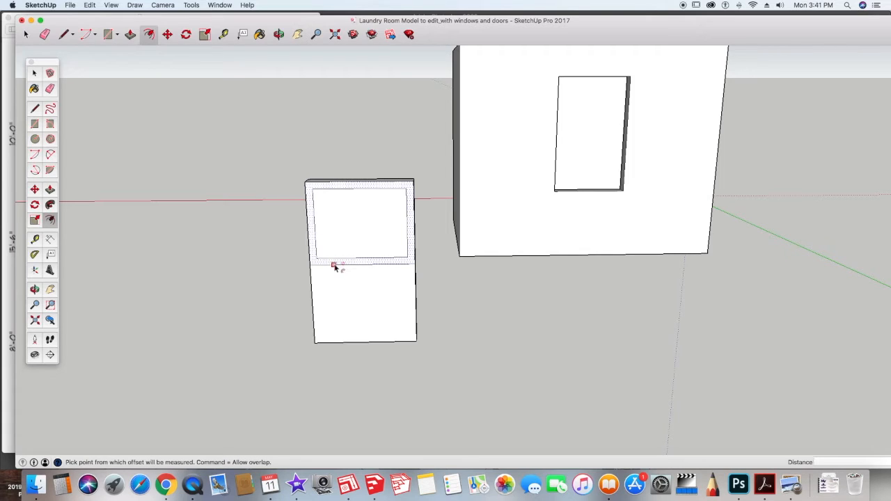
pyautogui.doubleClick(346, 272)
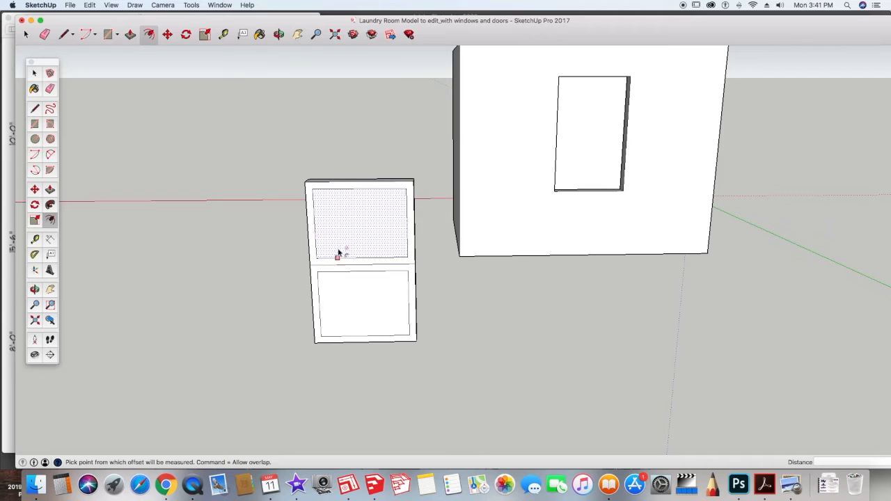
pyautogui.doubleClick(348, 202)
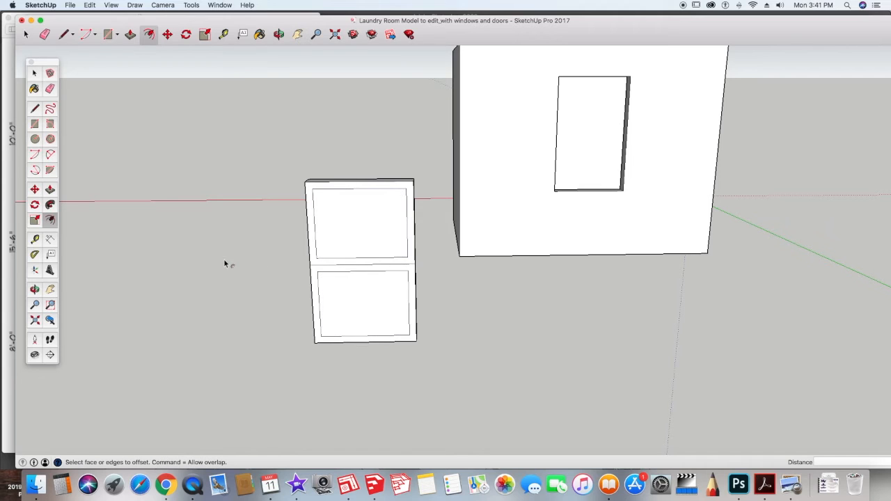
# Step: Draw short vertical edges from the upper inner rectangle's bottom corners down to the middle line
pyautogui.click(35, 110)
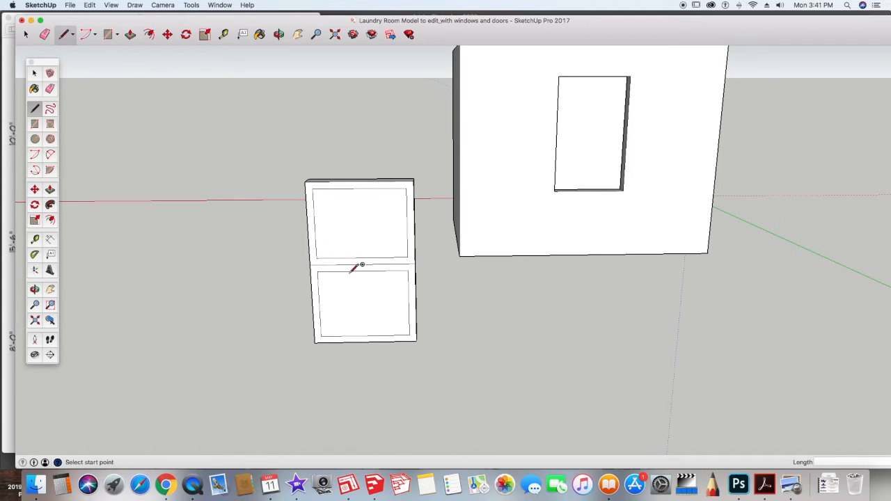
pyautogui.scroll(3, 337, 245)
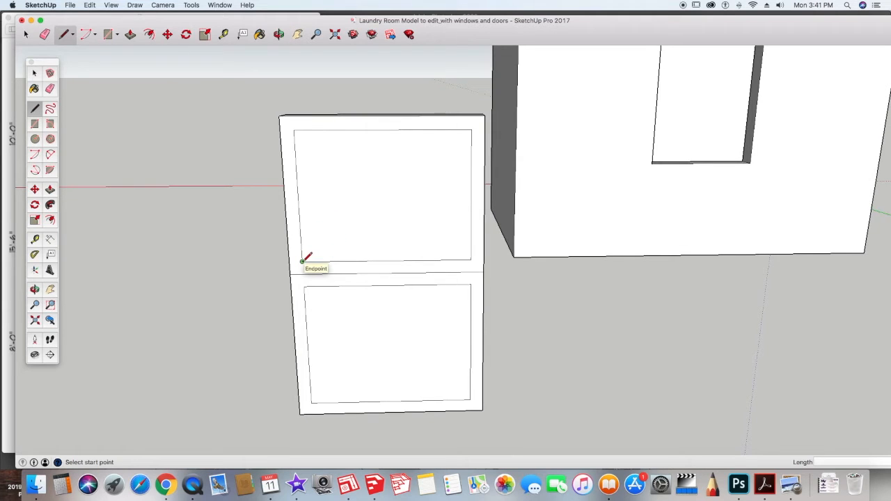
pyautogui.click(302, 262)
pyautogui.click(303, 273)
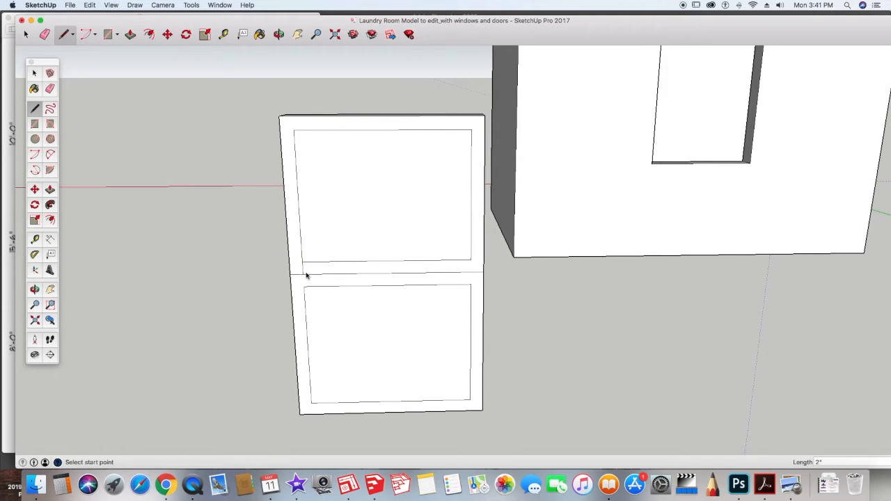
pyautogui.click(470, 261)
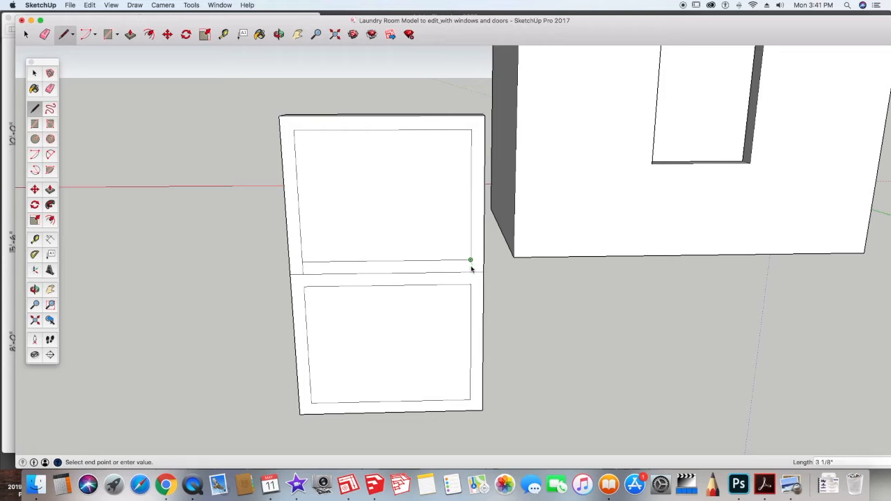
pyautogui.click(470, 273)
# Step: Erase the bottom edge of the upper inner rectangle
pyautogui.click(49, 89)
pyautogui.click(377, 261)
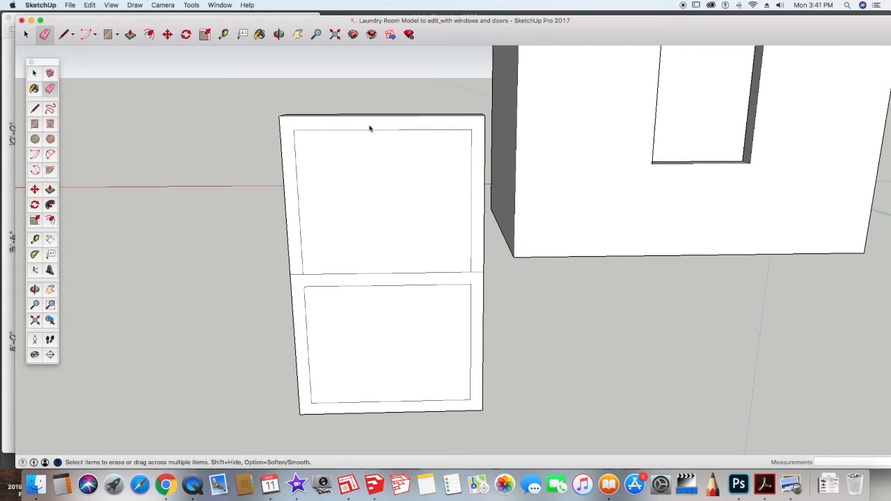
pyautogui.press('space')
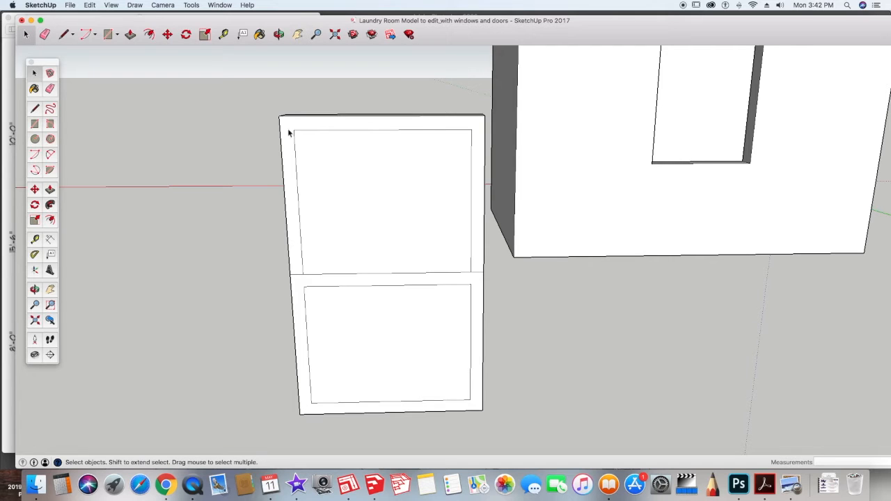
# Step: Divide the upper inner rectangle's top edge into 3 segments
pyautogui.click(338, 132)
pyautogui.rightClick(338, 133)
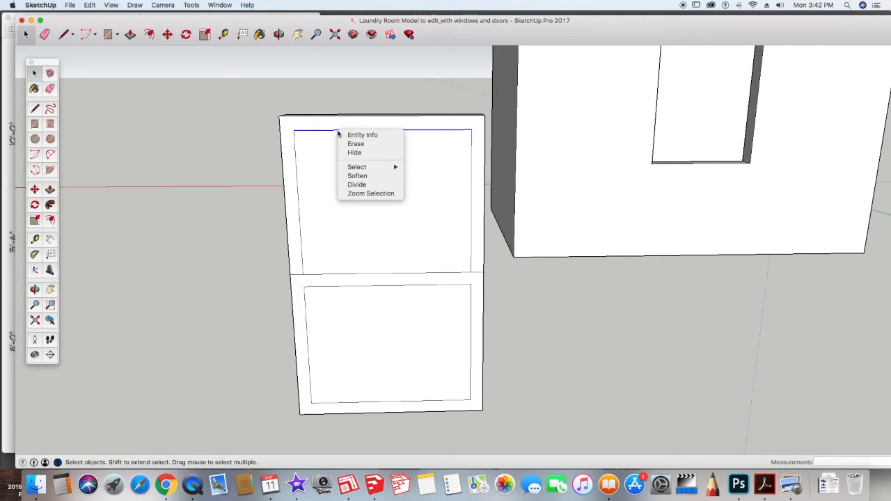
pyautogui.click(366, 185)
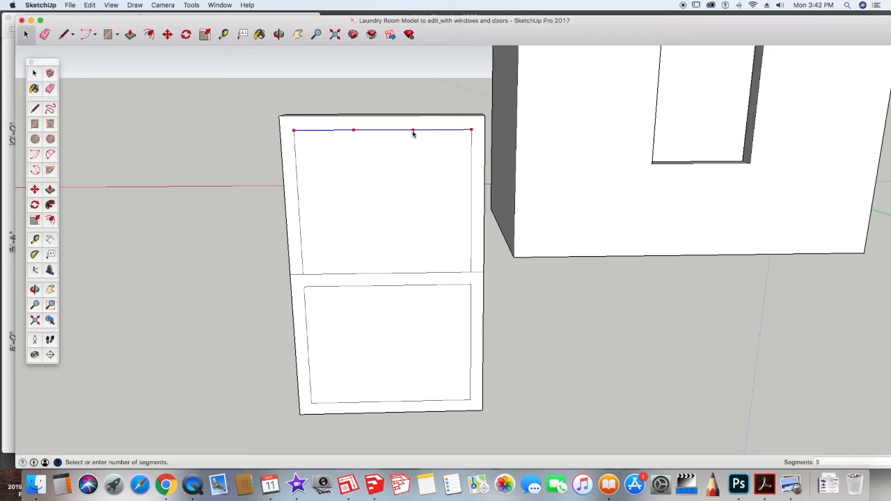
pyautogui.click(413, 133)
pyautogui.click(184, 115)
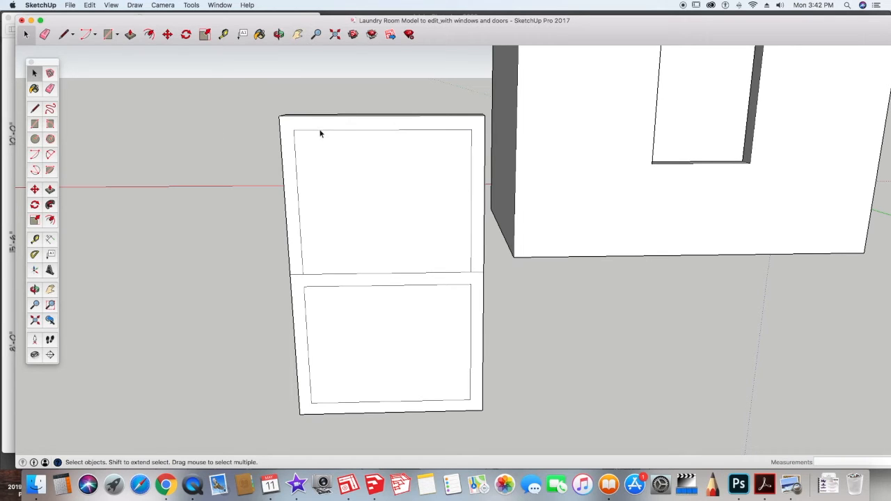
# Step: Draw a vertical mullion line from a division point on the top edge down to the middle line
pyautogui.click(372, 130)
pyautogui.click(439, 131)
pyautogui.click(35, 110)
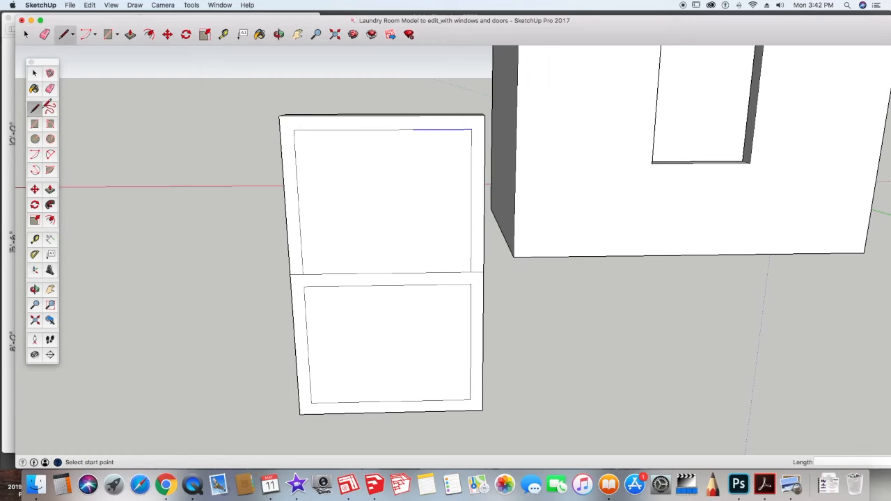
pyautogui.click(413, 129)
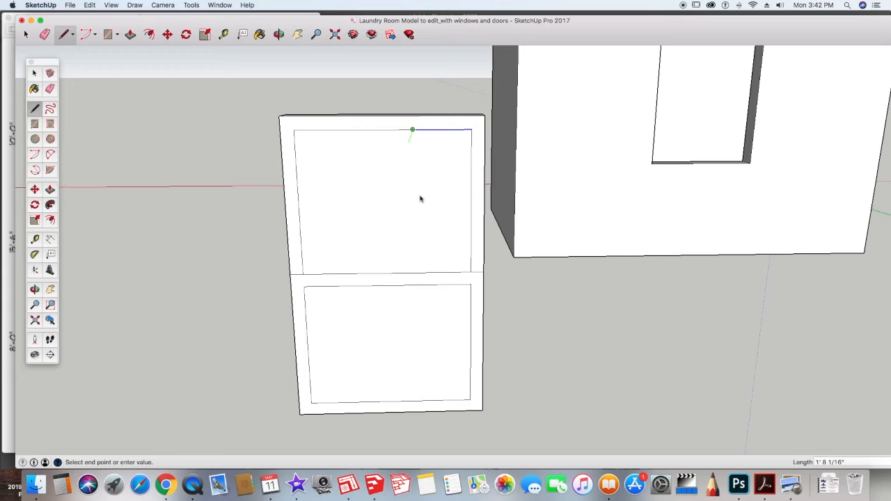
pyautogui.click(415, 272)
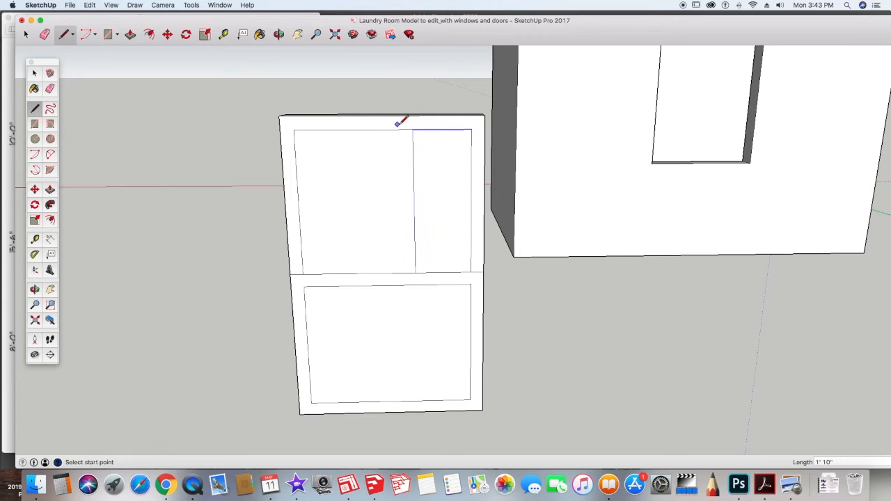
# Step: Draw the second vertical mullion line down to the middle line, then a horizontal line across the upper sash through the side midpoints
pyautogui.click(353, 129)
pyautogui.click(359, 272)
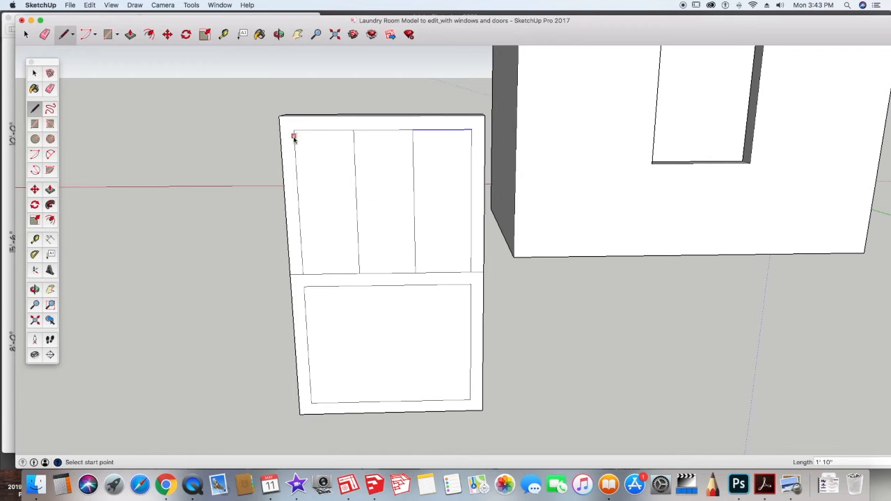
pyautogui.click(298, 205)
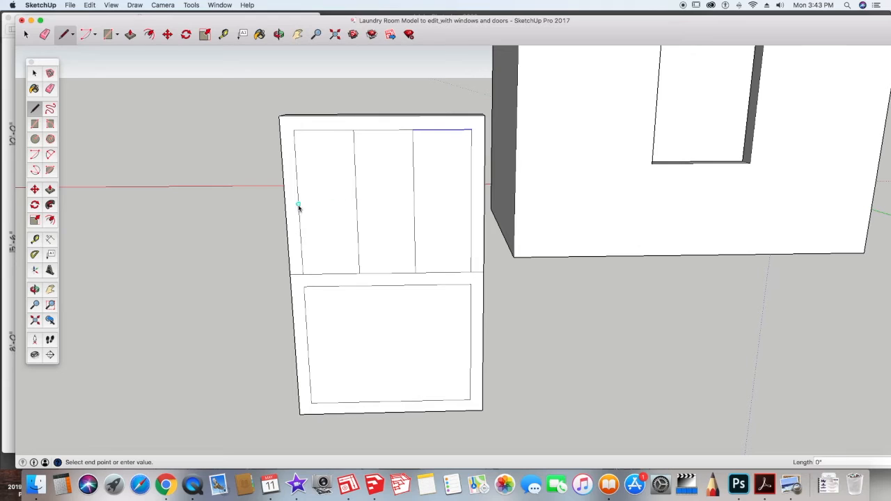
pyautogui.click(357, 204)
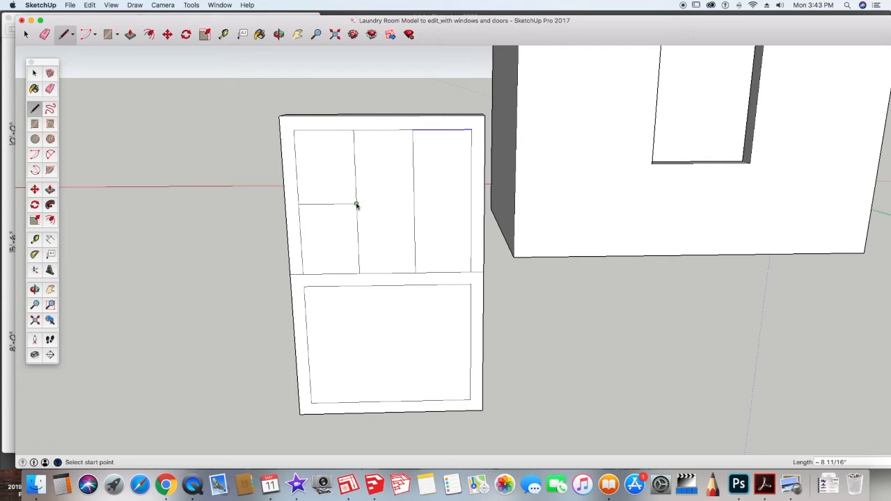
pyautogui.click(357, 206)
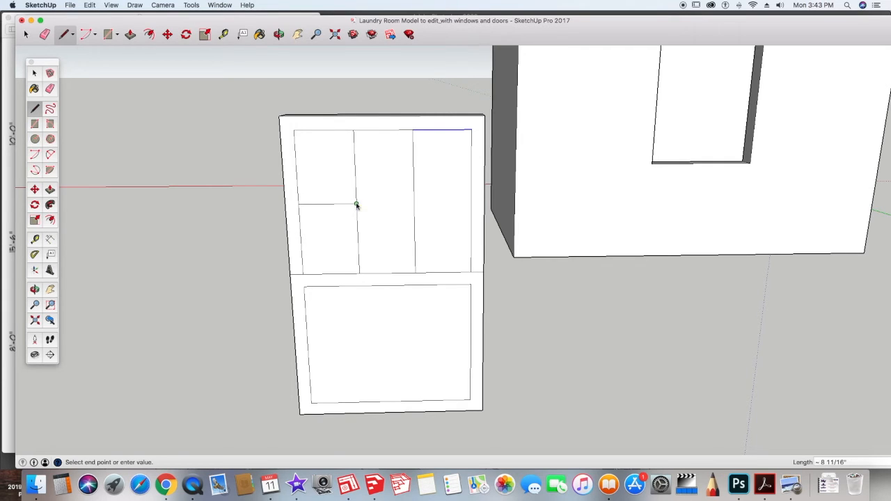
pyautogui.click(412, 204)
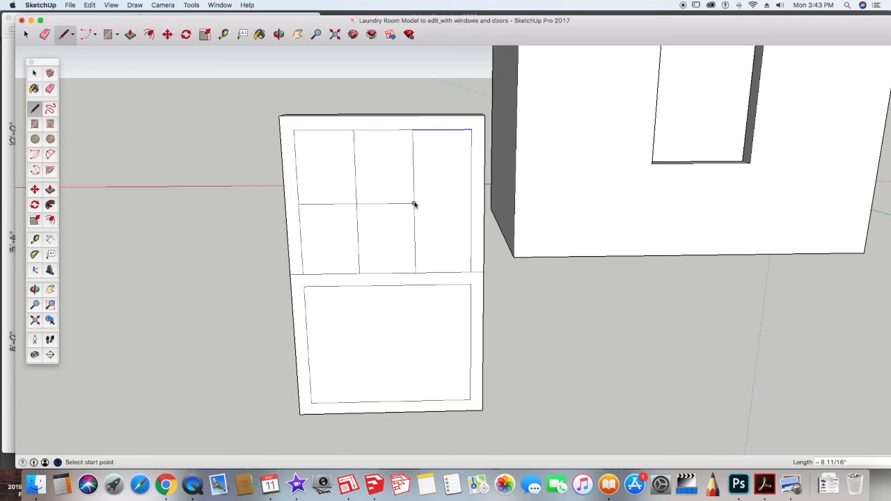
pyautogui.click(471, 203)
pyautogui.press('space')
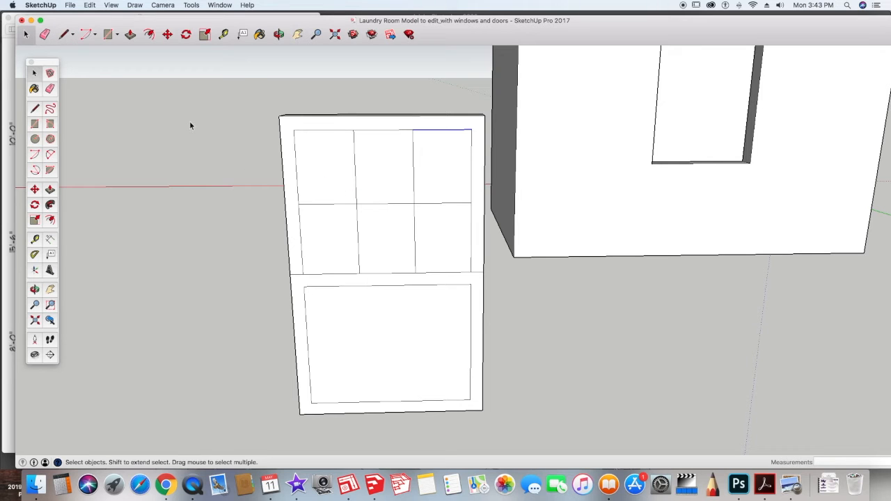
# Step: Examine the pane faces and the window sketch in the reference image
pyautogui.click(308, 156)
pyautogui.click(375, 158)
pyautogui.click(327, 237)
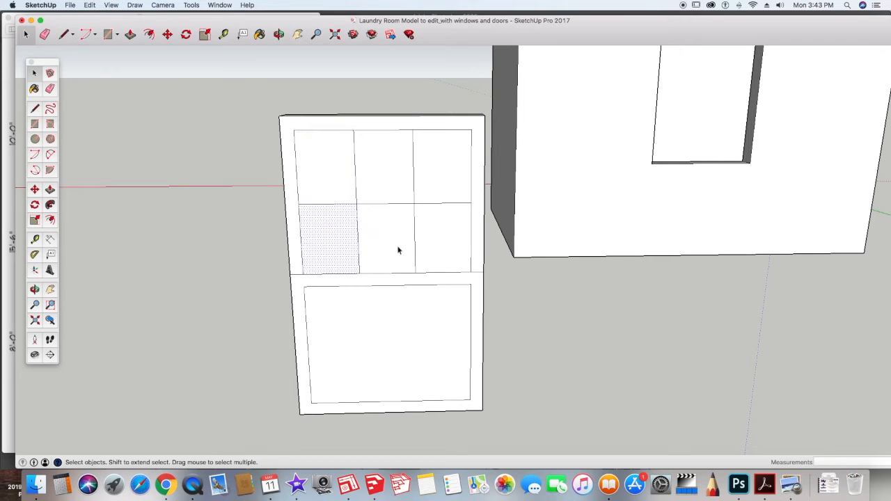
pyautogui.click(397, 250)
pyautogui.click(432, 247)
pyautogui.click(431, 294)
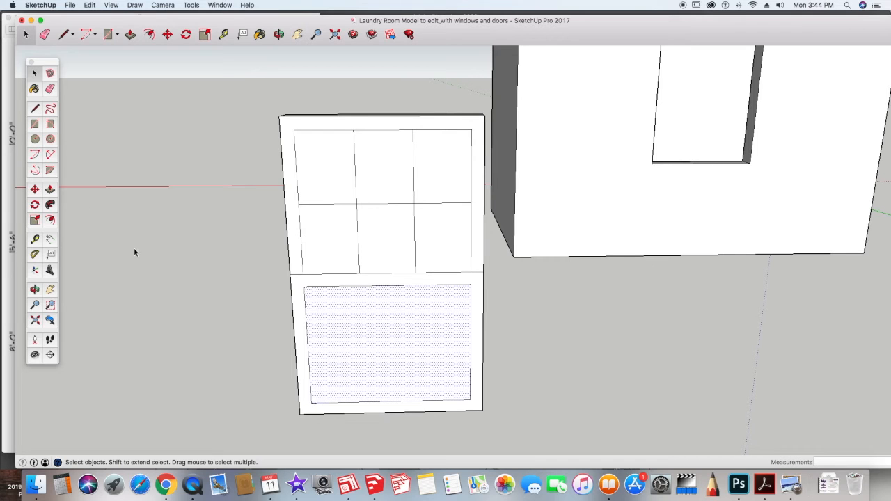
pyautogui.click(791, 485)
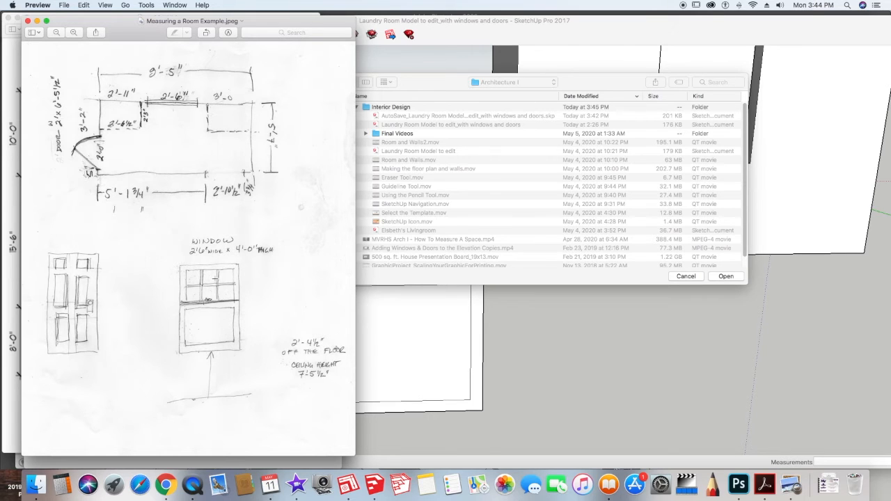
pyautogui.click(532, 348)
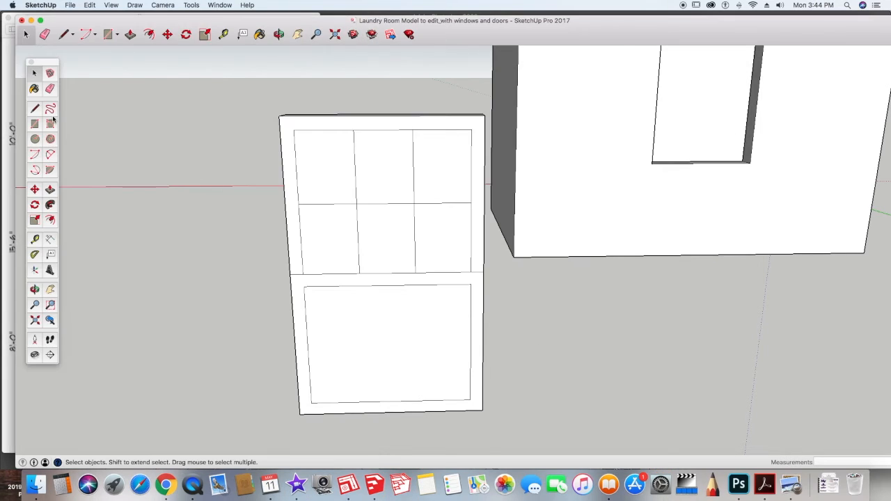
# Step: Offset each of the six upper pane faces inward by 1/2 inch
pyautogui.click(49, 219)
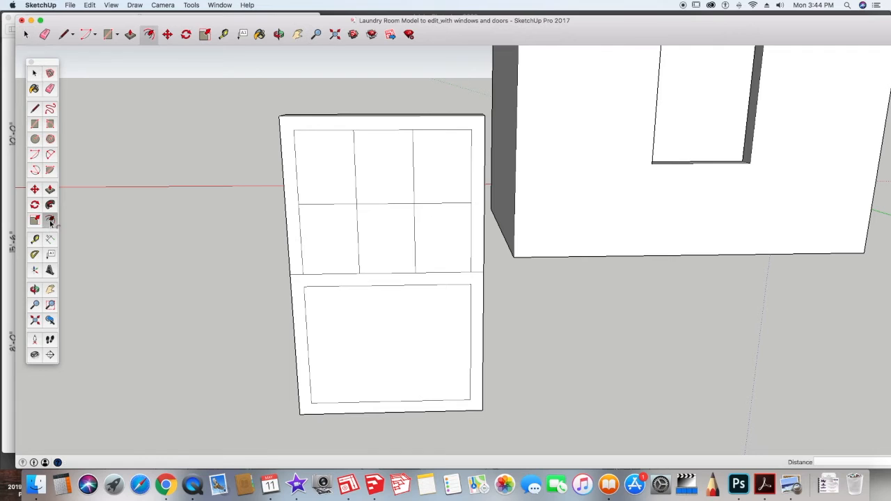
pyautogui.click(300, 177)
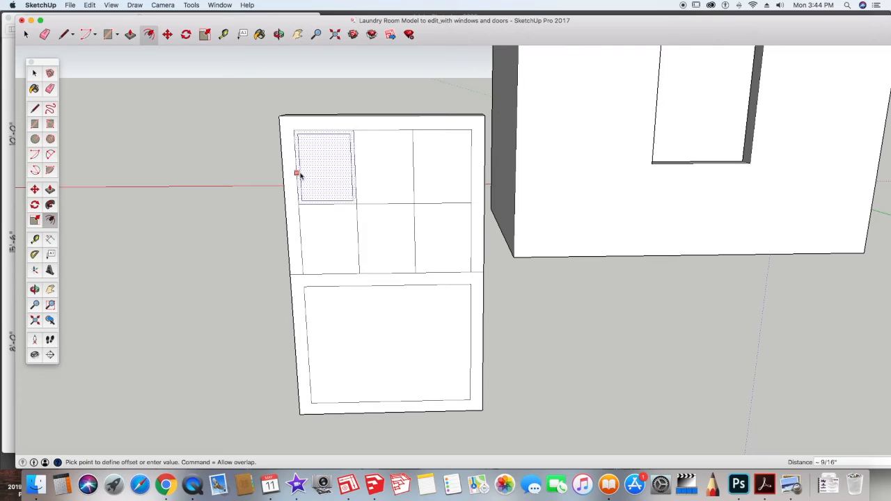
pyautogui.write('1/2')
pyautogui.press('Return')
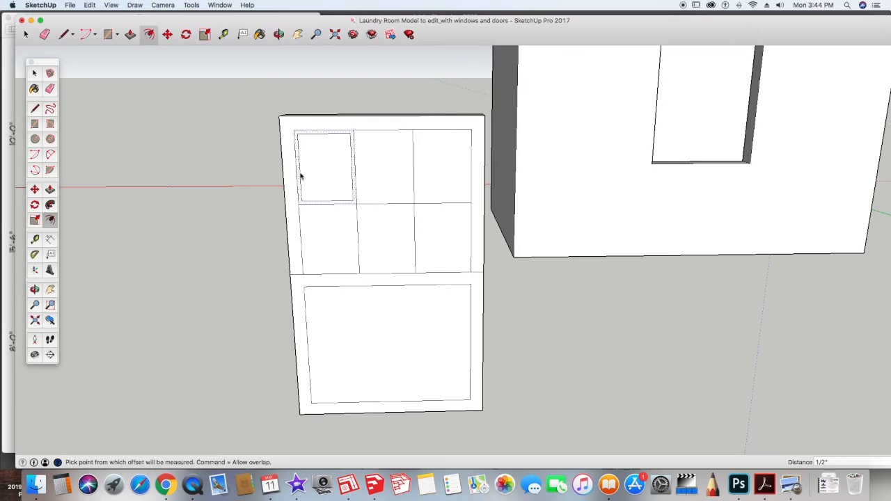
pyautogui.doubleClick(368, 179)
pyautogui.doubleClick(417, 172)
pyautogui.doubleClick(329, 236)
pyautogui.doubleClick(383, 236)
pyautogui.doubleClick(426, 237)
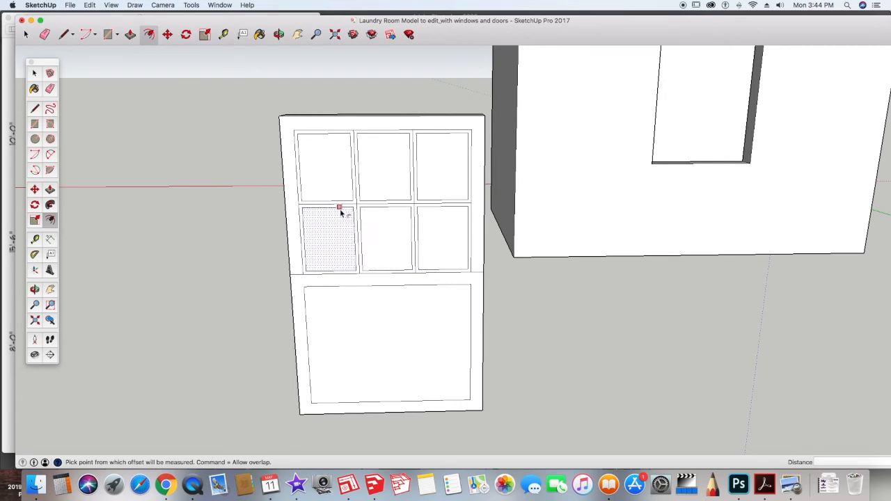
# Step: Erase the horizontal line segments between the offset upper panes
pyautogui.click(50, 89)
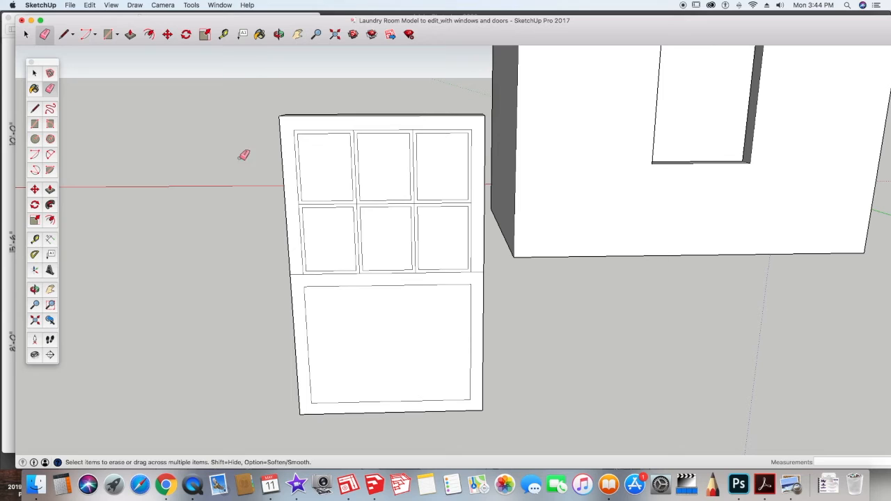
pyautogui.click(362, 201)
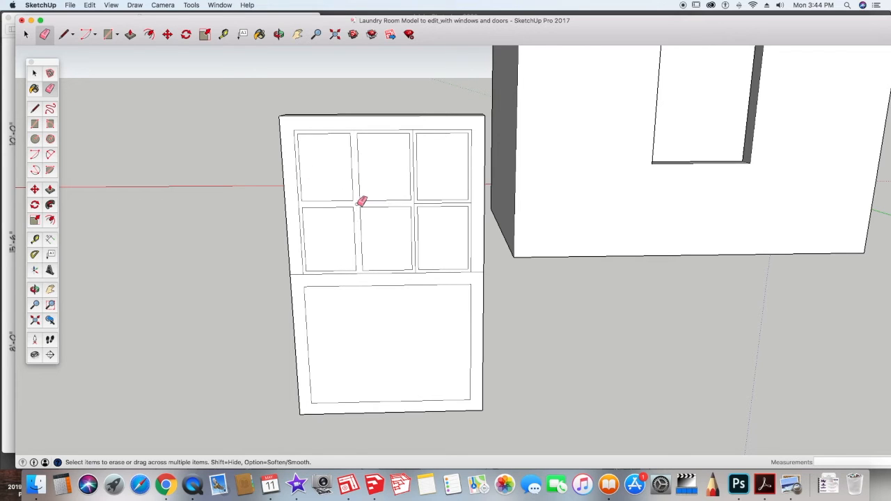
pyautogui.click(418, 201)
# Step: Push the six upper panes and the lower pane back 2 1/4 inches into the frame
pyautogui.click(50, 190)
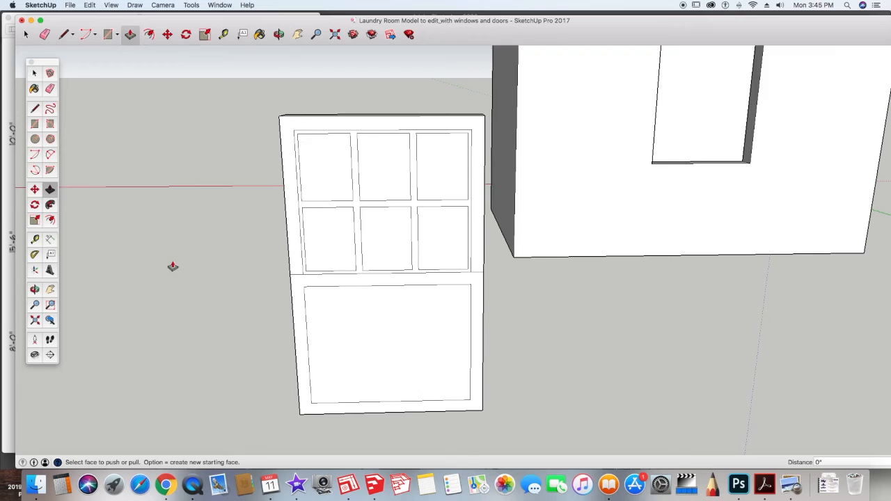
pyautogui.moveTo(172, 265); pyautogui.dragTo(232, 245, button='middle')
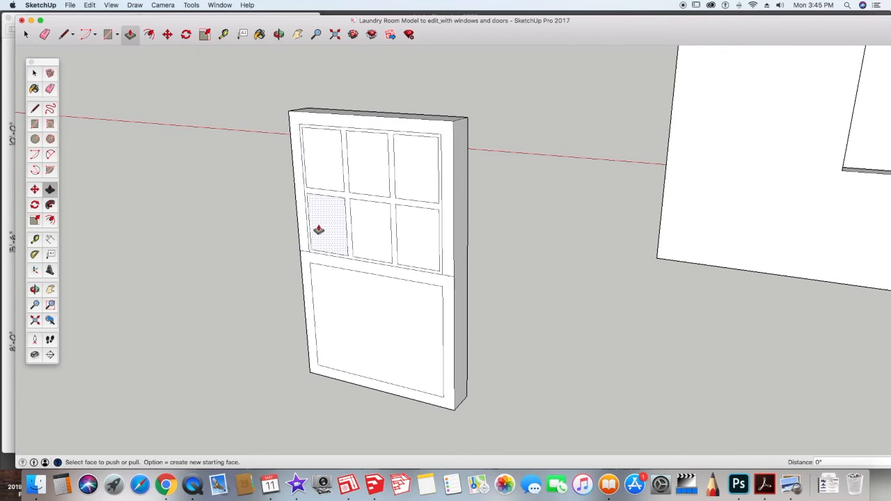
pyautogui.click(324, 171)
pyautogui.click(328, 169)
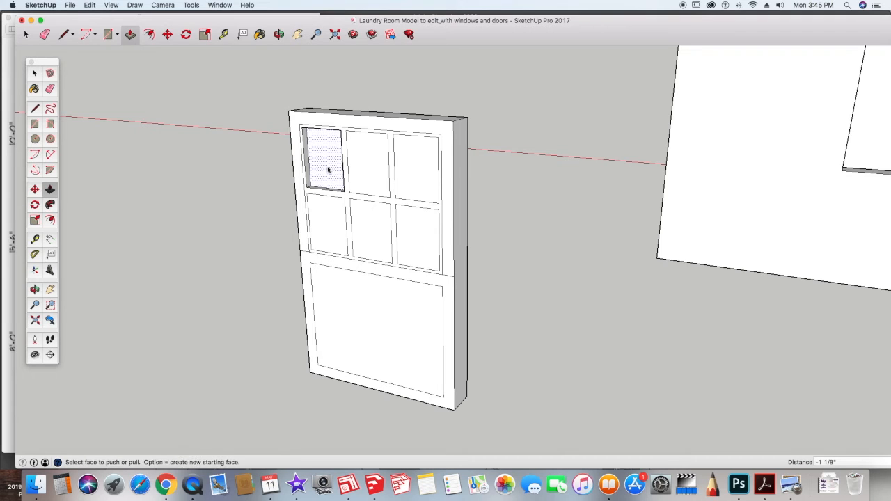
pyautogui.write('2')
pyautogui.click(328, 169)
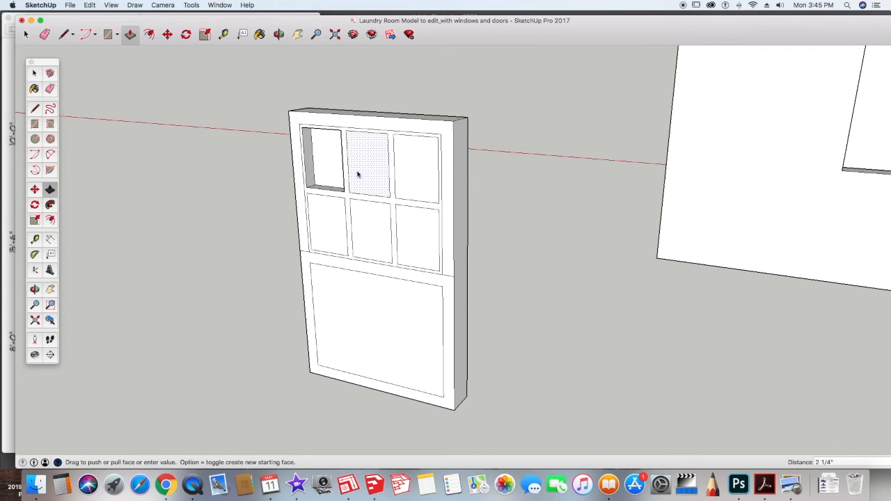
pyautogui.doubleClick(360, 174)
pyautogui.doubleClick(413, 179)
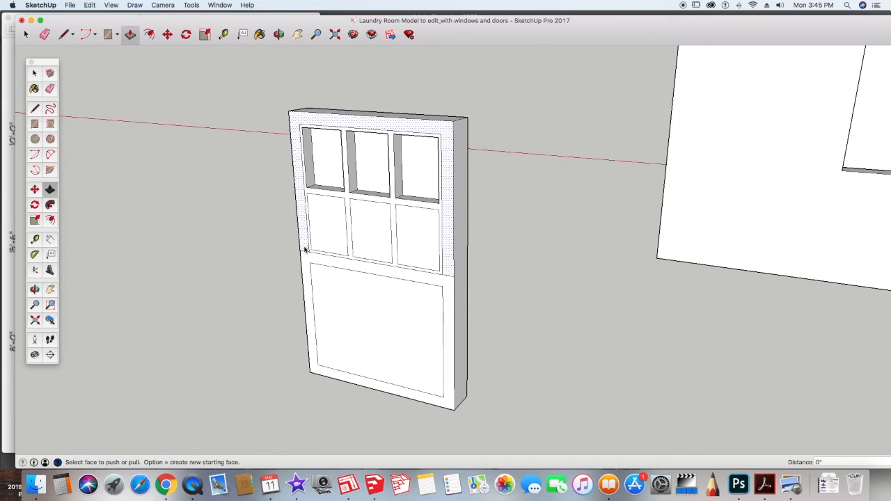
pyautogui.doubleClick(325, 233)
pyautogui.doubleClick(364, 233)
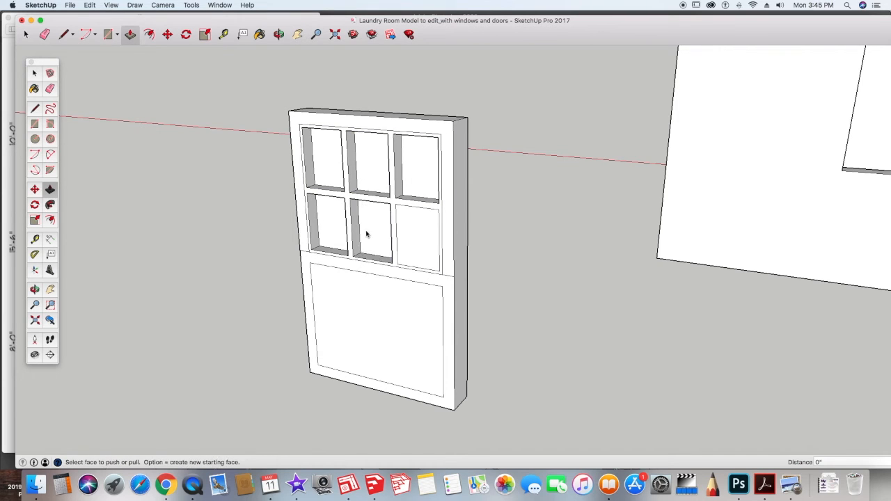
pyautogui.doubleClick(414, 239)
pyautogui.doubleClick(362, 309)
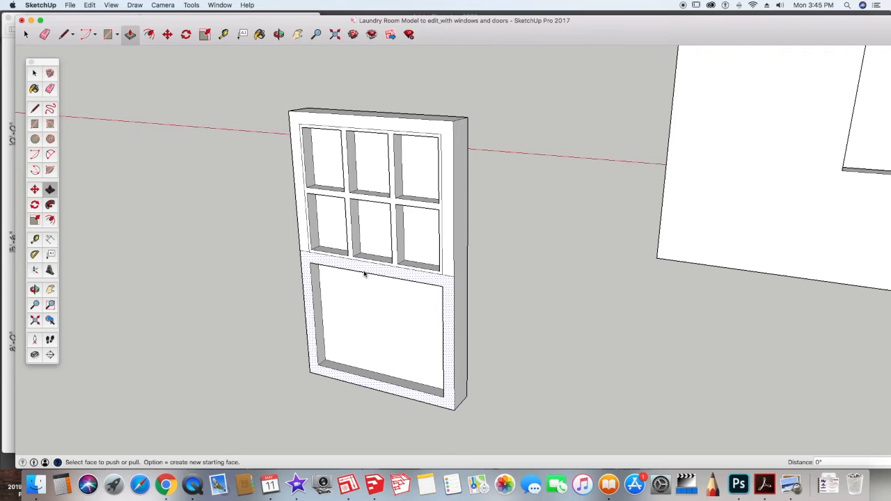
# Step: Pull the mullion grid out 1 1/2 inches
pyautogui.click(344, 200)
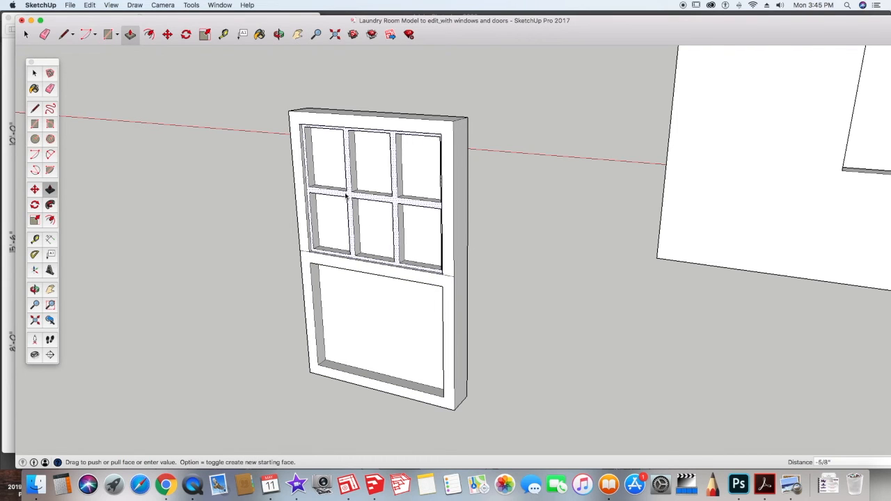
pyautogui.write('1')
pyautogui.press('Return')
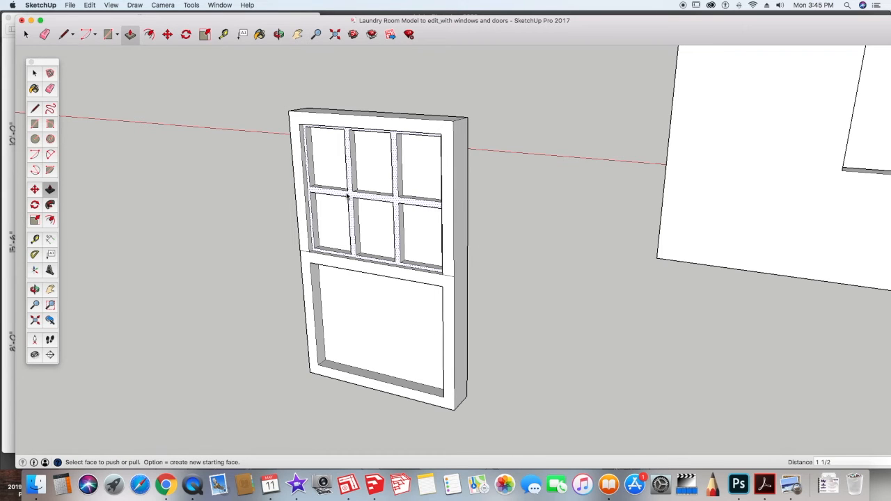
# Step: Draw a line across the window's back face dividing it into upper and lower sashes
pyautogui.scroll(2, 507, 289)
pyautogui.press('o')
pyautogui.moveTo(507, 290); pyautogui.dragTo(291, 371)
pyautogui.moveTo(291, 371); pyautogui.dragTo(113, 289, button='middle')
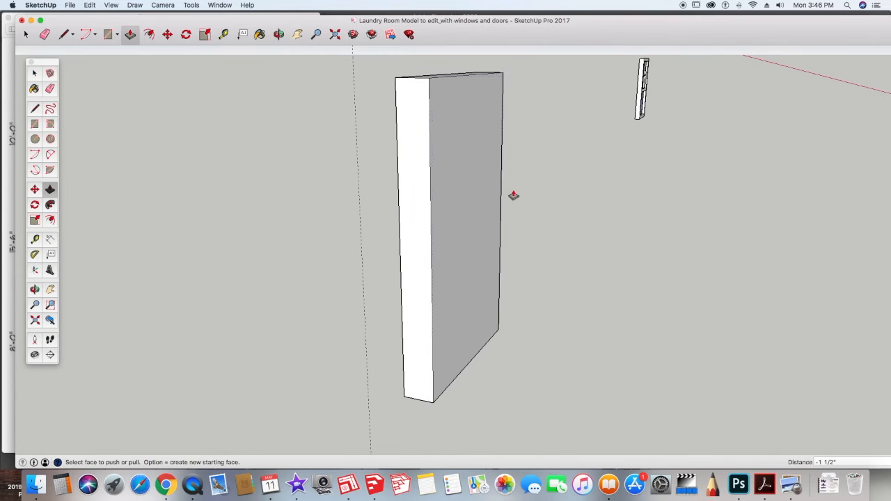
pyautogui.moveTo(584, 187); pyautogui.dragTo(464, 190, button='middle')
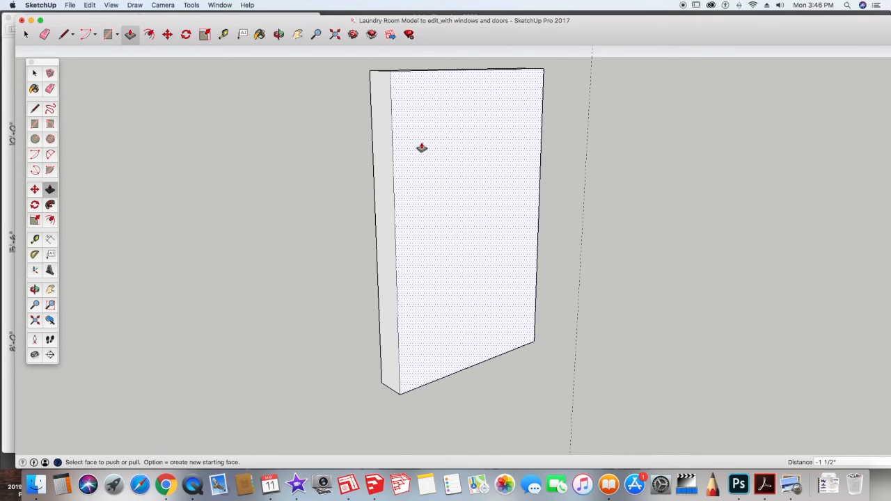
pyautogui.click(34, 110)
pyautogui.click(396, 243)
pyautogui.click(536, 214)
# Step: Offset the lower and upper halves of the back face inward
pyautogui.click(50, 220)
pyautogui.click(434, 237)
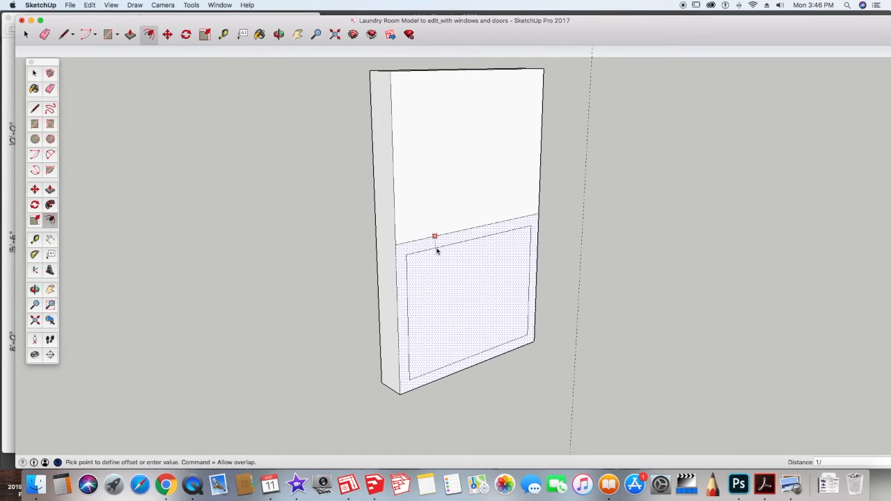
pyautogui.press('Return')
pyautogui.doubleClick(433, 177)
# Step: Extend the upper inner rectangle's sides down to the middle line and erase its bottom edge
pyautogui.click(37, 107)
pyautogui.click(407, 229)
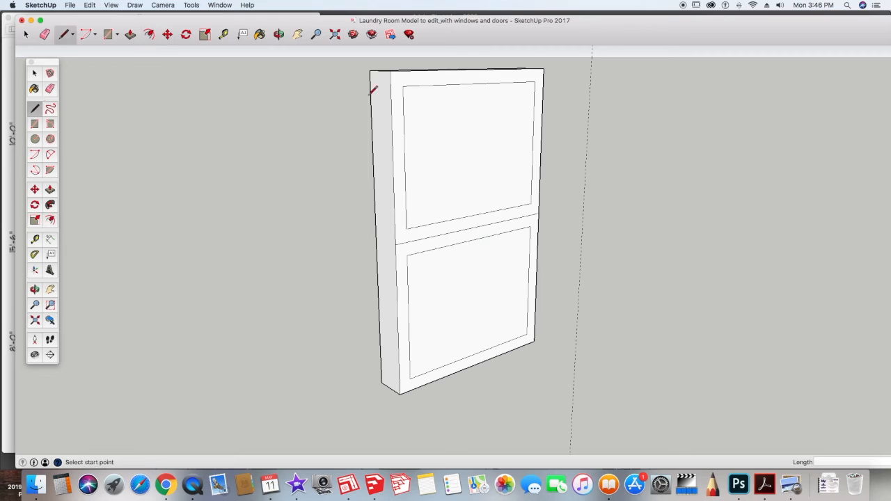
pyautogui.click(407, 242)
pyautogui.click(531, 204)
pyautogui.press('e')
pyautogui.click(421, 229)
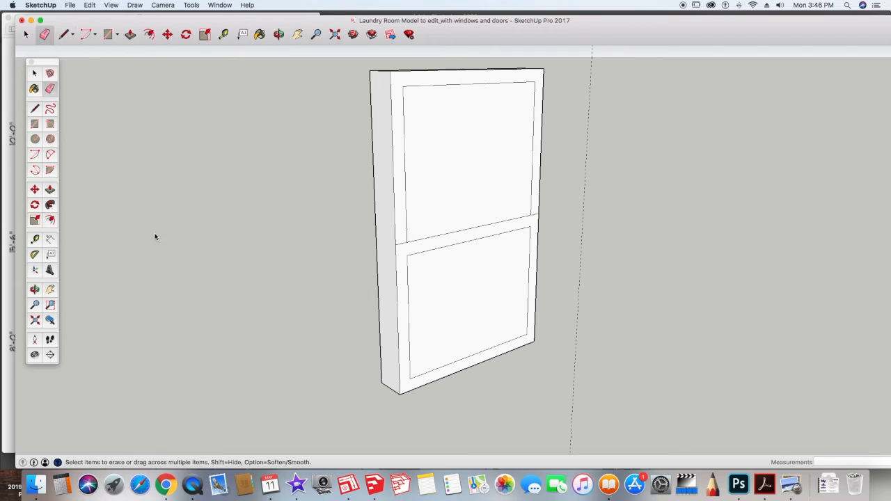
# Step: Divide the back upper inner rectangle's top edge into 3 segments
pyautogui.click(34, 72)
pyautogui.rightClick(457, 85)
pyautogui.click(473, 139)
pyautogui.click(451, 89)
# Step: Draw two vertical mullion lines from the division points down to the middle line
pyautogui.click(32, 110)
pyautogui.click(34, 109)
pyautogui.click(452, 84)
pyautogui.click(453, 231)
pyautogui.click(495, 84)
pyautogui.click(493, 223)
# Step: Draw a horizontal line across the back upper sash to form six panes
pyautogui.click(406, 168)
pyautogui.click(452, 162)
pyautogui.click(494, 156)
pyautogui.click(533, 151)
# Step: Offset each of the six back pane faces inward
pyautogui.press('f')
pyautogui.click(420, 87)
pyautogui.click(421, 93)
pyautogui.doubleClick(512, 119)
pyautogui.doubleClick(425, 201)
pyautogui.doubleClick(474, 192)
pyautogui.doubleClick(506, 187)
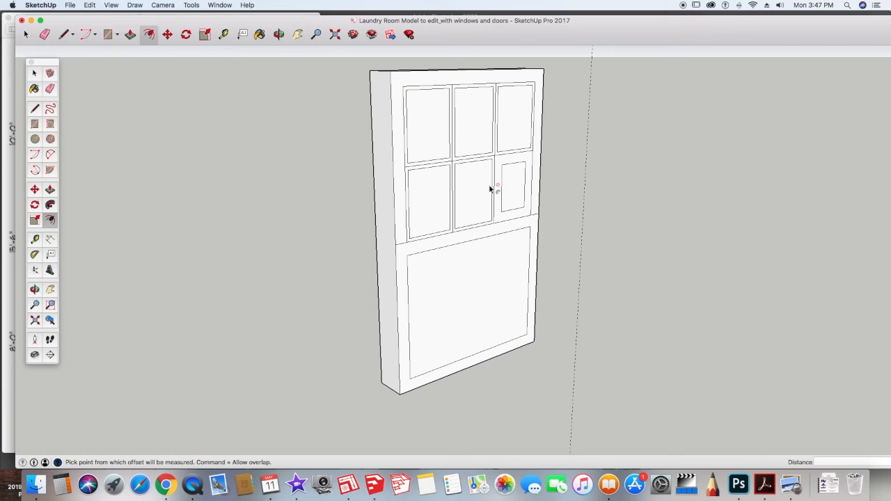
pyautogui.press('z')
pyautogui.press('super+z')
pyautogui.press('f')
pyautogui.click(503, 158)
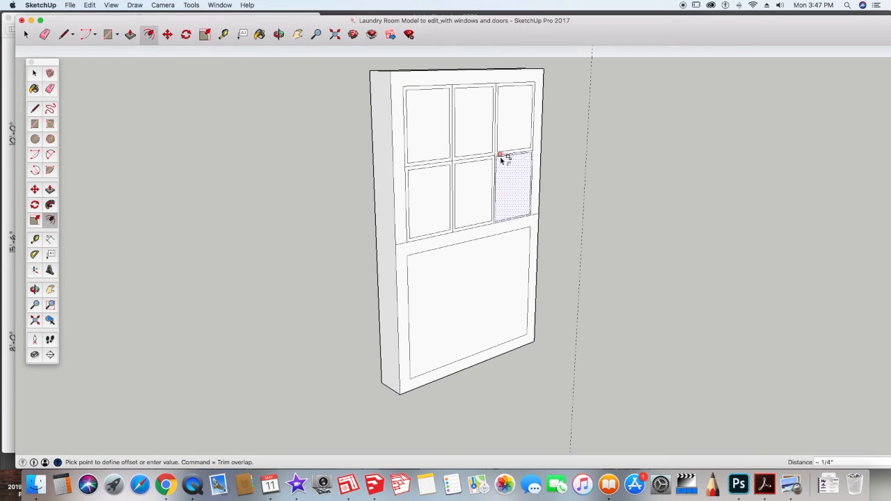
pyautogui.click(502, 162)
# Step: Push the six upper pane faces and the lower sash pane inward to recess the glass
pyautogui.press('e')
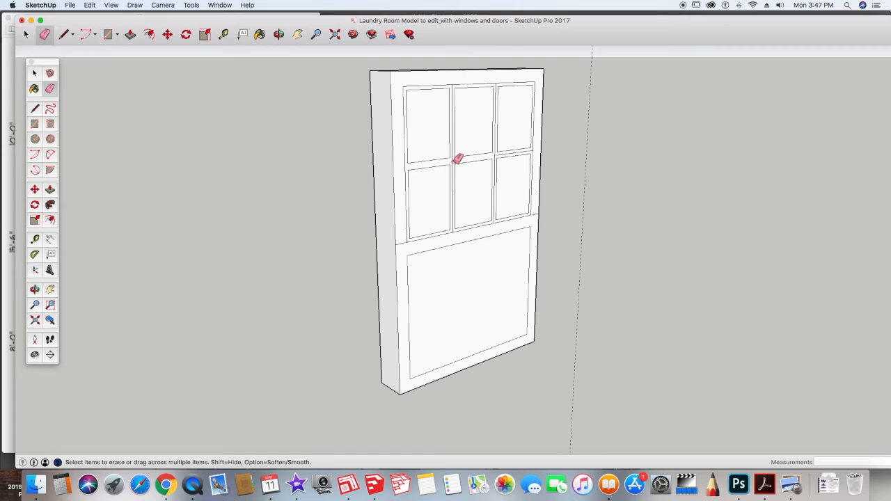
pyautogui.click(50, 190)
pyautogui.doubleClick(426, 145)
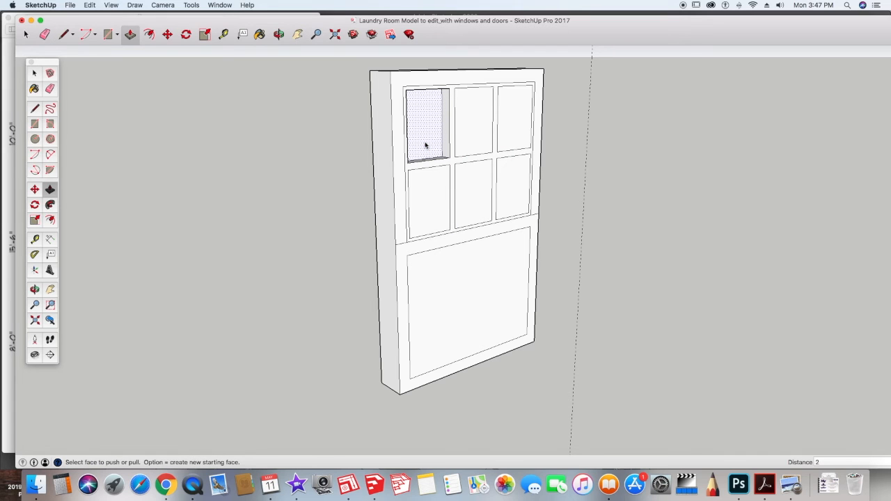
pyautogui.write('4')
pyautogui.press('Return')
pyautogui.doubleClick(475, 143)
pyautogui.doubleClick(513, 136)
pyautogui.doubleClick(426, 207)
pyautogui.doubleClick(475, 200)
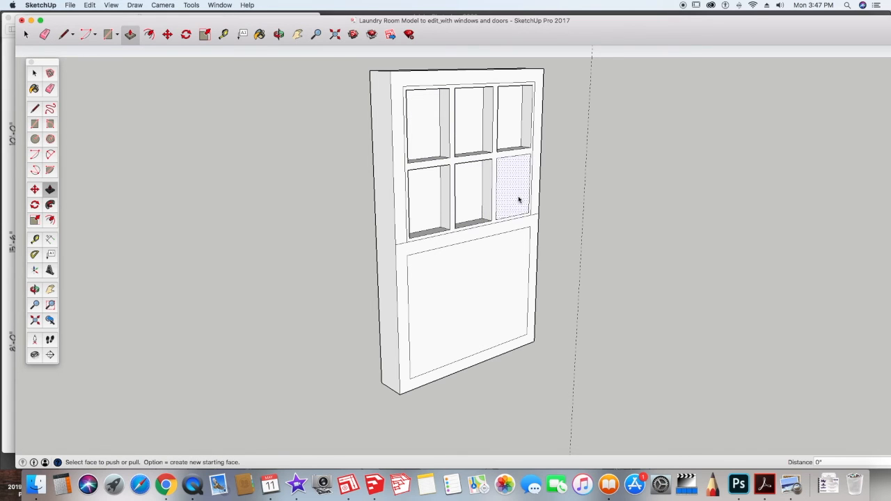
pyautogui.doubleClick(521, 200)
pyautogui.doubleClick(480, 278)
pyautogui.scroll(1, 100, 136)
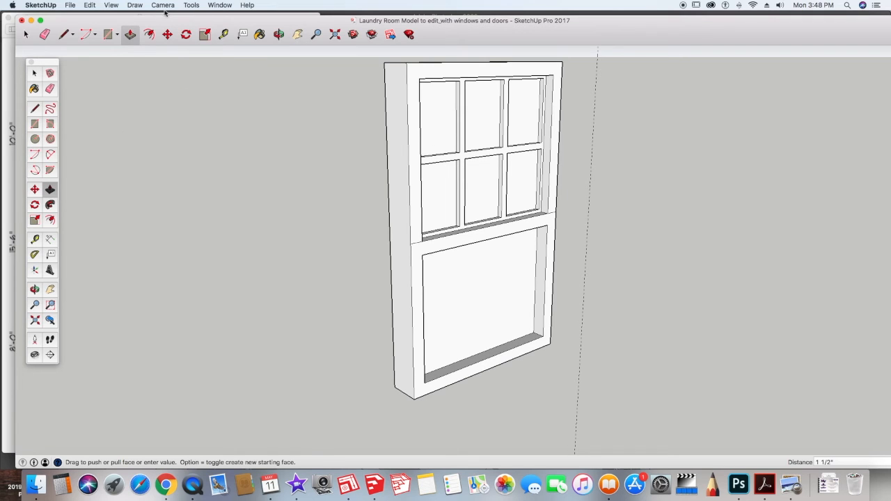
# Step: Open the Materials panel and pick a translucent blue glass from the Glass and Mirrors collection
pyautogui.click(220, 5)
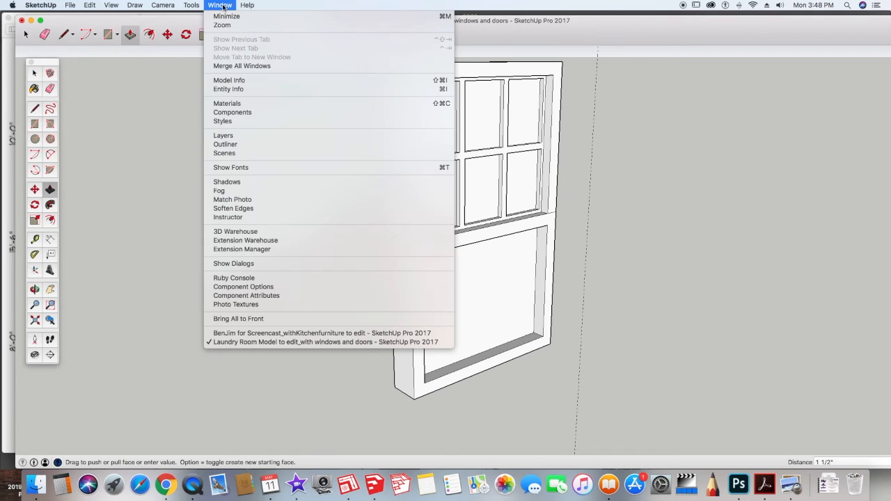
pyautogui.click(227, 103)
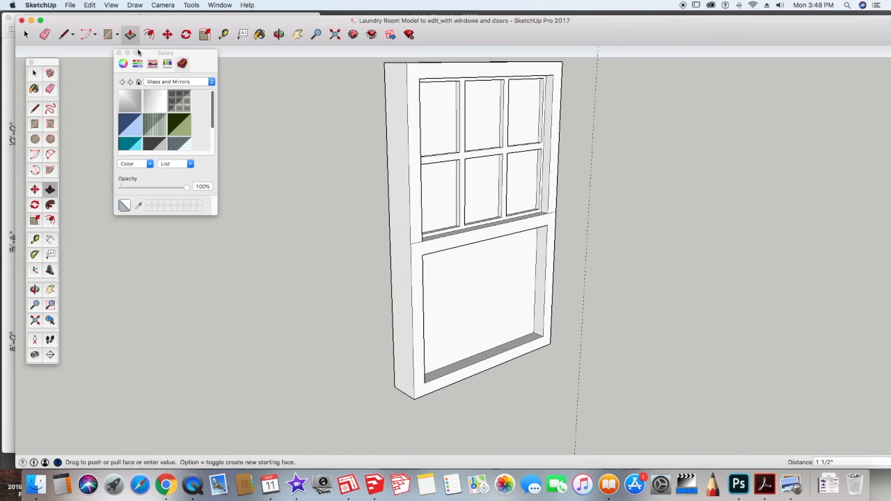
pyautogui.click(211, 82)
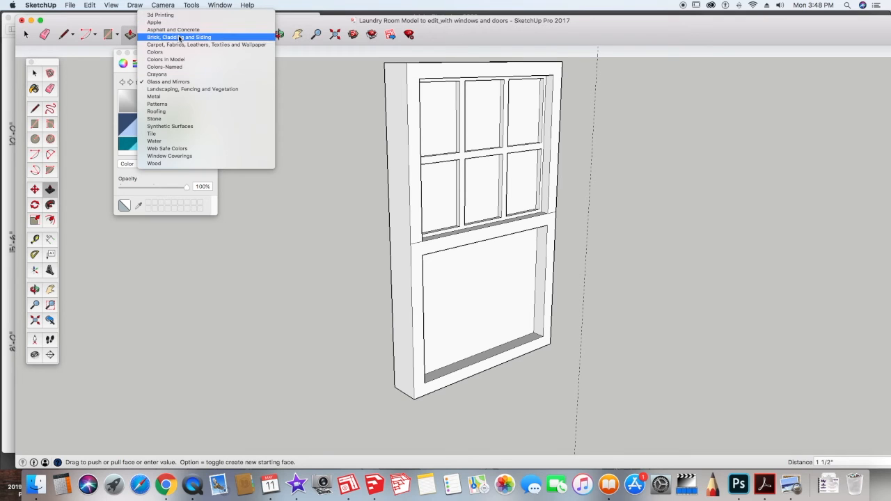
pyautogui.click(179, 37)
pyautogui.click(211, 81)
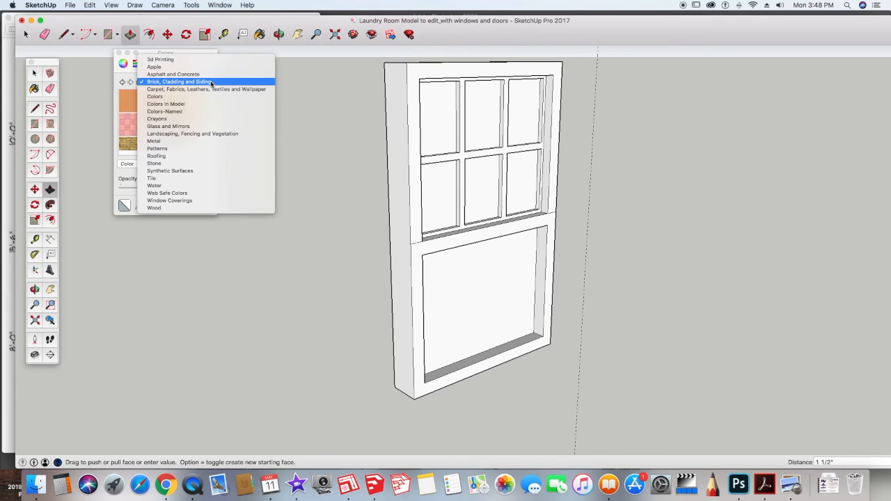
pyautogui.click(178, 67)
pyautogui.click(176, 82)
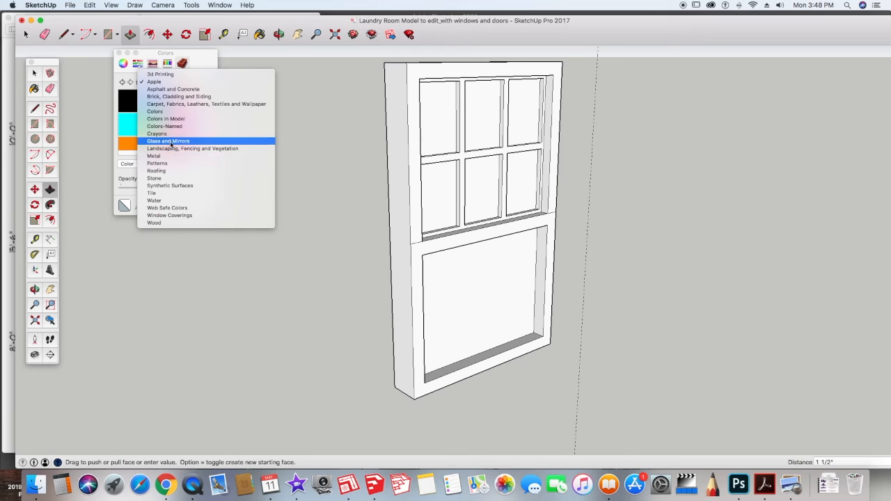
pyautogui.click(170, 141)
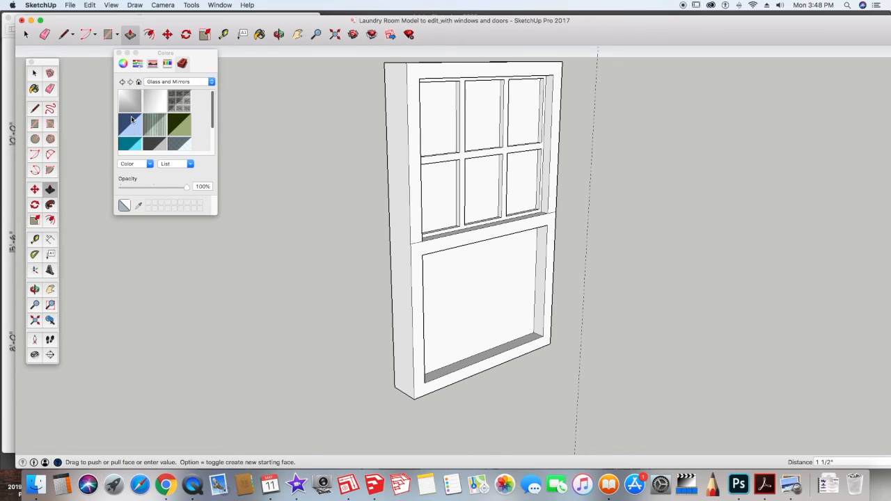
pyautogui.click(131, 128)
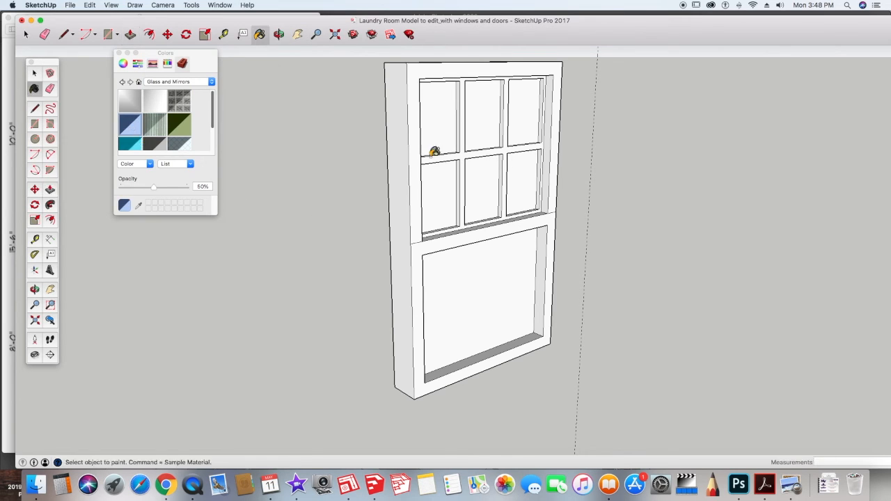
# Step: Paint the six upper panes and the lower sash pane on the front with the blue glass
pyautogui.click(442, 119)
pyautogui.click(490, 111)
pyautogui.click(533, 105)
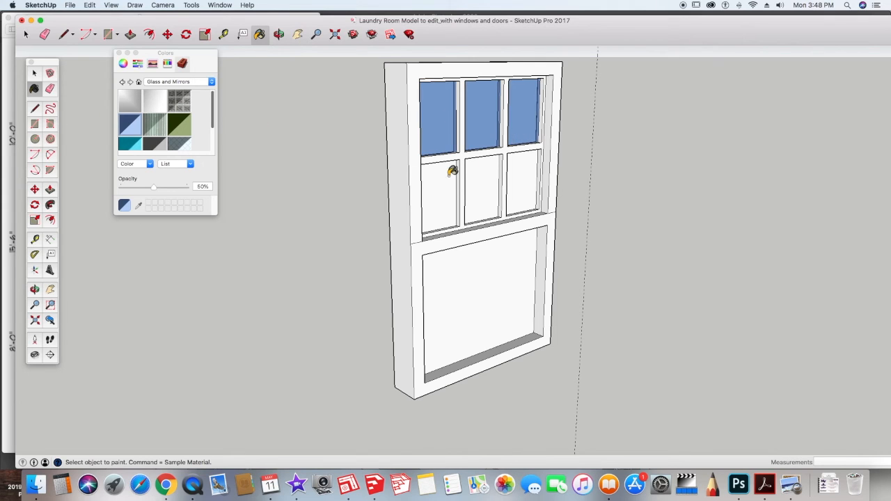
pyautogui.click(453, 173)
pyautogui.click(493, 175)
pyautogui.click(529, 175)
pyautogui.click(505, 287)
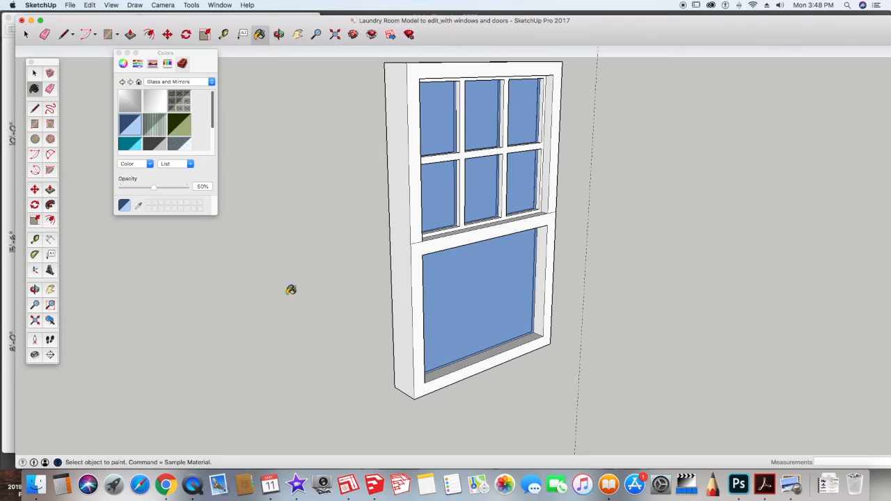
# Step: Paint the six upper panes and the lower pane on the window's back side with the same glass
pyautogui.press('o')
pyautogui.moveTo(284, 288)
pyautogui.mouseDown()
pyautogui.moveTo(694, 275)
pyautogui.moveTo(803, 308)
pyautogui.mouseUp()
pyautogui.press('b')
pyautogui.click(387, 112)
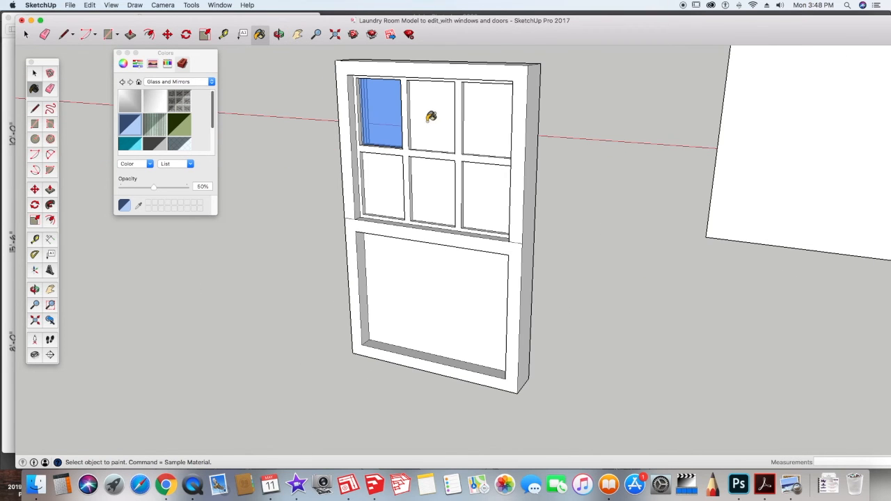
pyautogui.click(420, 115)
pyautogui.click(481, 117)
pyautogui.click(388, 157)
pyautogui.click(421, 176)
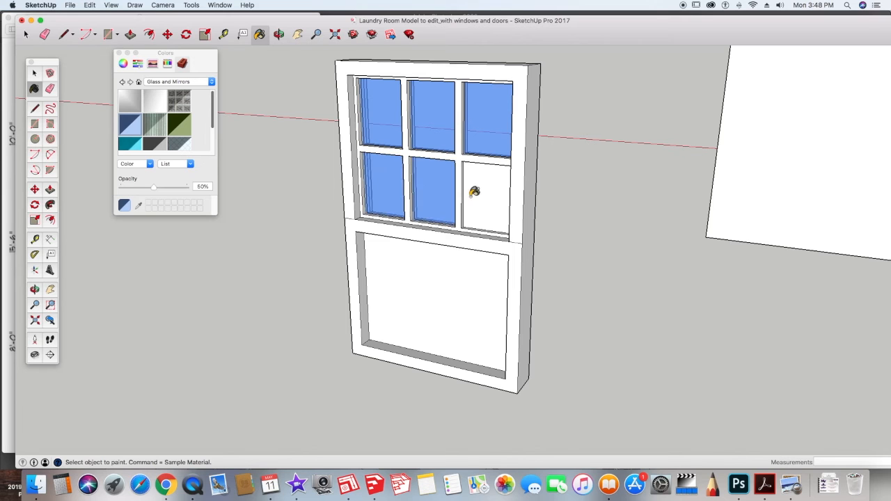
pyautogui.click(479, 192)
pyautogui.click(439, 276)
# Step: Select the entire window geometry and make it a group
pyautogui.press('o')
pyautogui.moveTo(220, 277); pyautogui.dragTo(345, 259)
pyautogui.press('b')
pyautogui.scroll(-5, 368, 255)
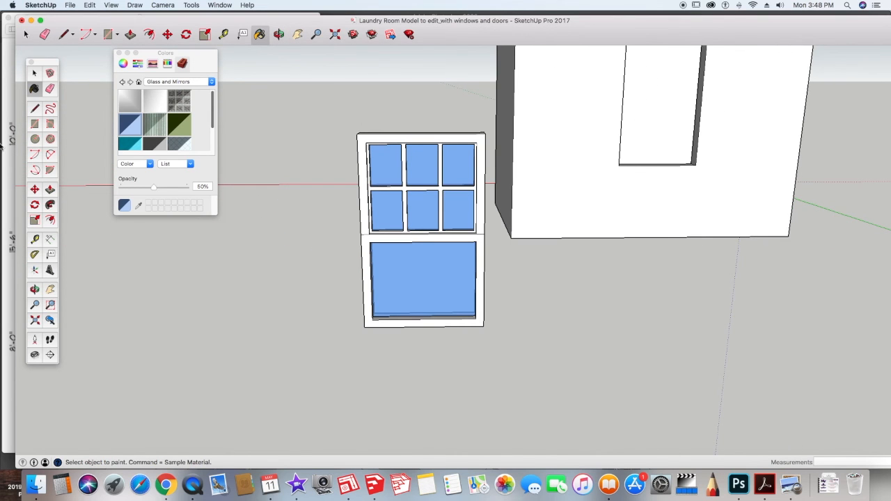
pyautogui.click(33, 74)
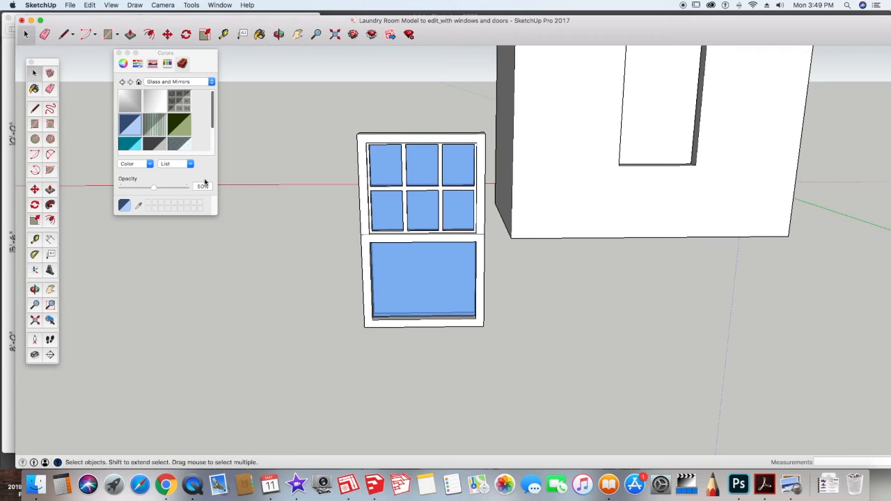
pyautogui.moveTo(304, 251); pyautogui.dragTo(132, 236, button='middle')
pyautogui.scroll(2, 499, 305)
pyautogui.scroll(-3, 499, 305)
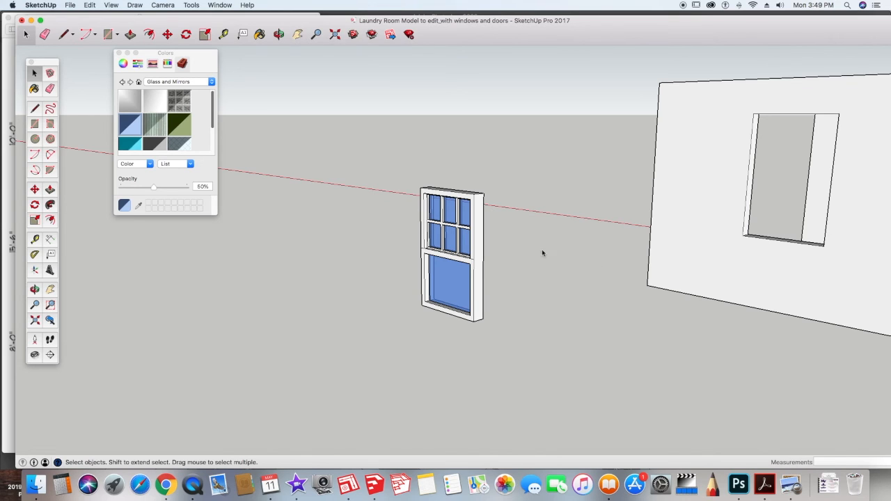
pyautogui.click(477, 265)
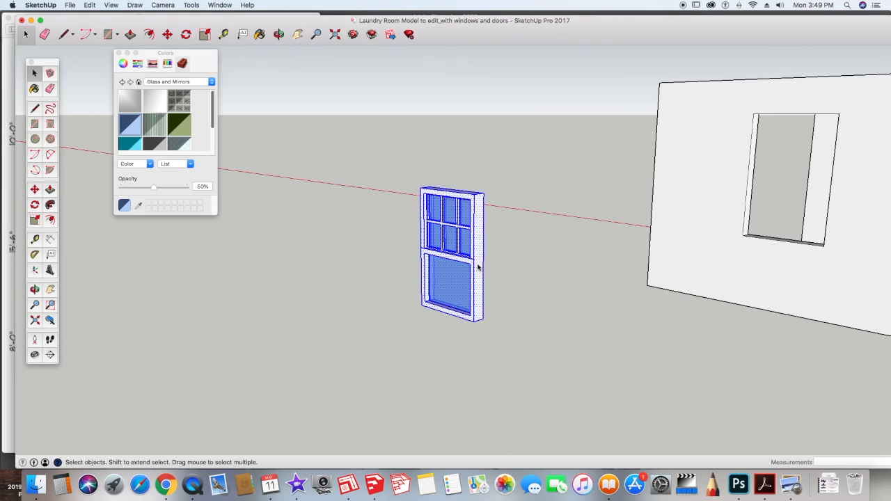
pyautogui.rightClick(478, 265)
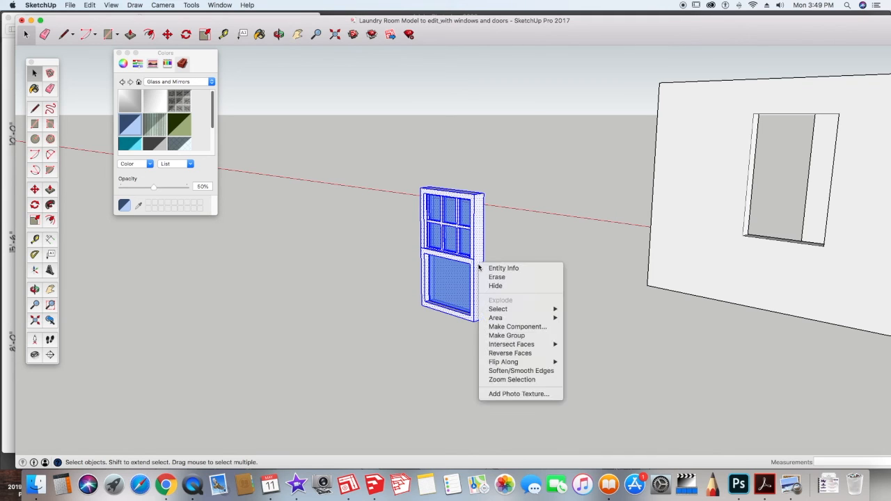
pyautogui.click(512, 337)
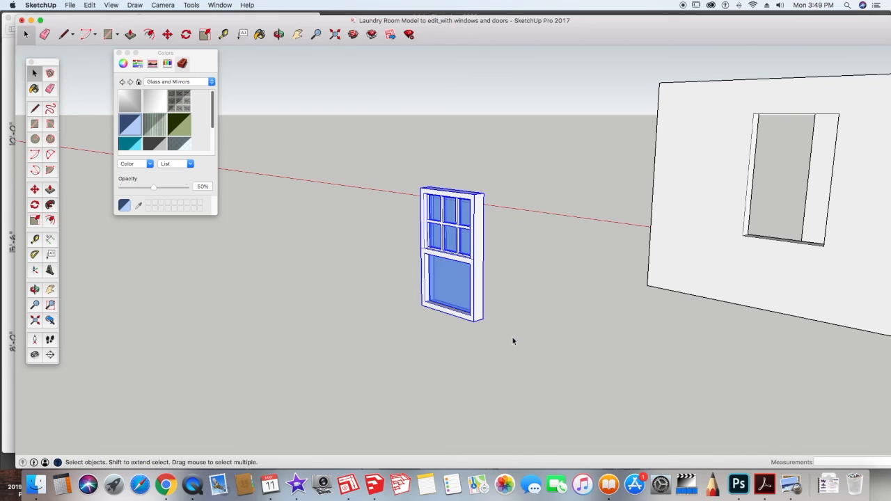
# Step: Open the Components panel and move it beside the window
pyautogui.scroll(-1, 511, 329)
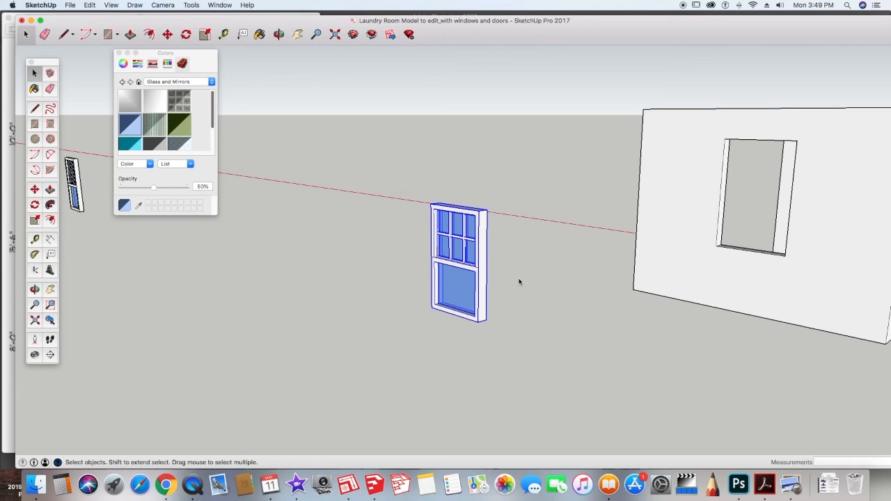
pyautogui.click(223, 7)
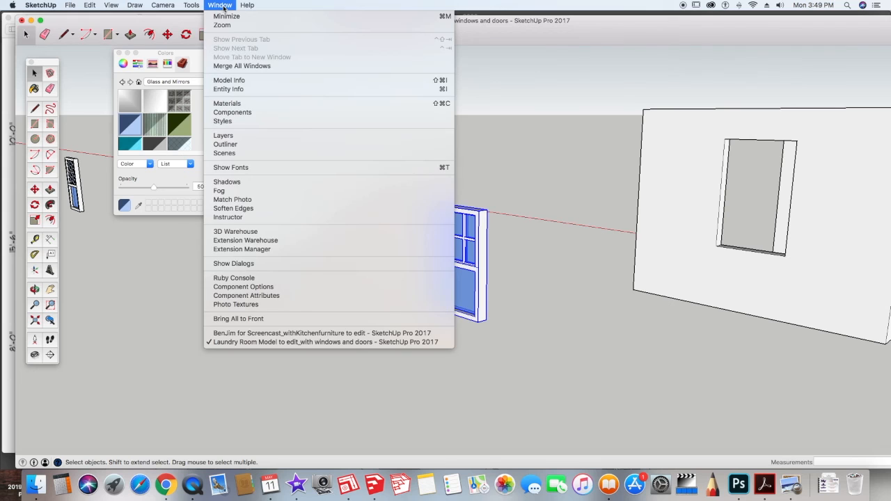
pyautogui.click(238, 113)
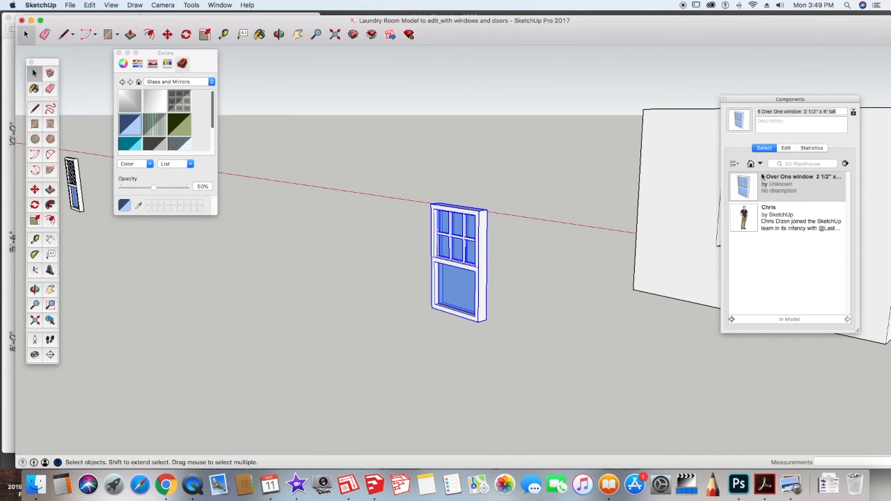
pyautogui.moveTo(757, 103); pyautogui.dragTo(647, 162)
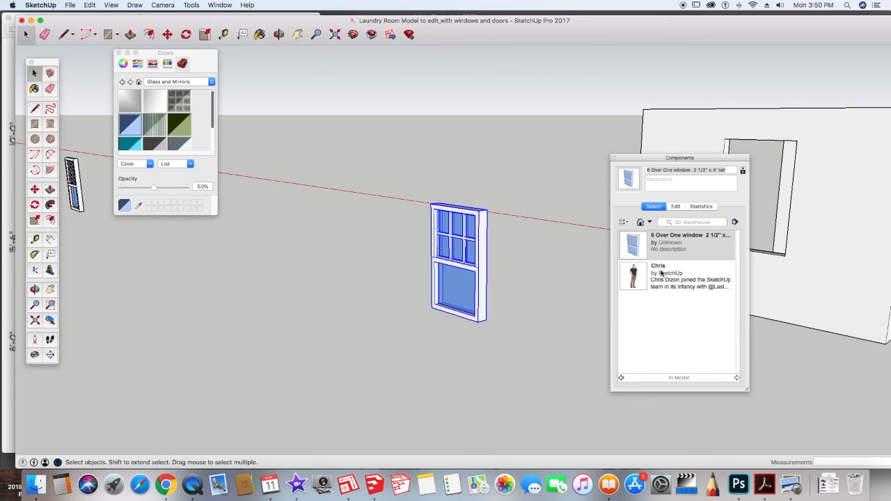
# Step: Make the grouped window a component named 2' 6" wide x 4' 6 Over 1 Window
pyautogui.rightClick(481, 288)
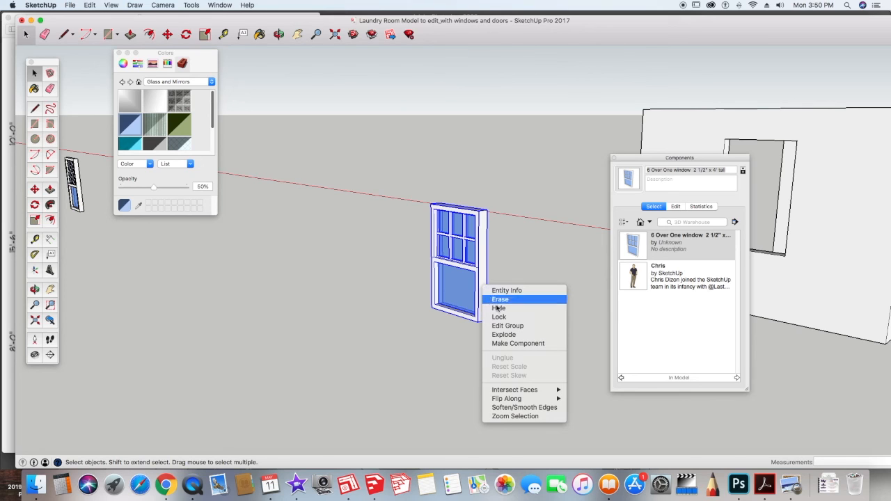
pyautogui.click(516, 343)
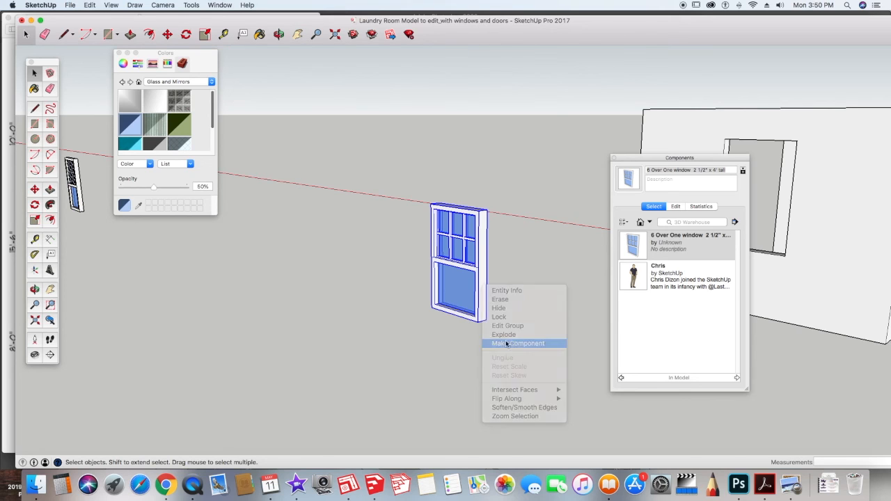
pyautogui.press('BackSpace')
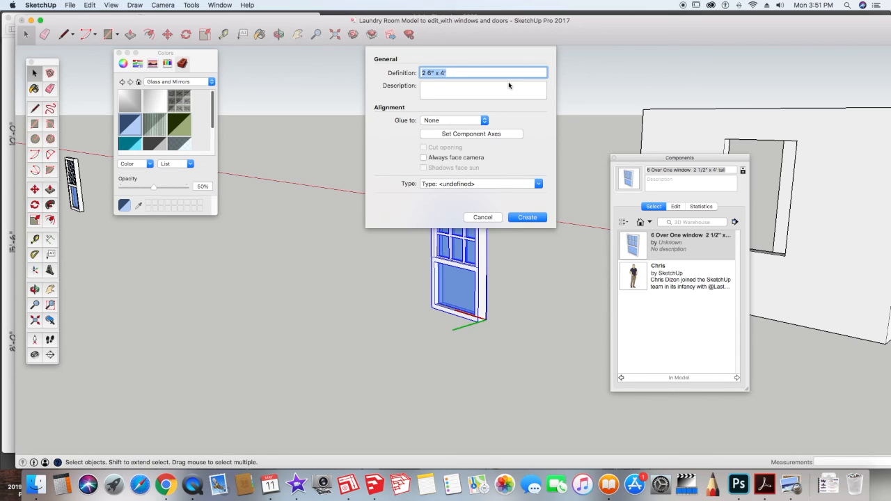
pyautogui.press('BackSpace')
pyautogui.write('2\' 6" wide x 4\' 6 Over 1 Window')
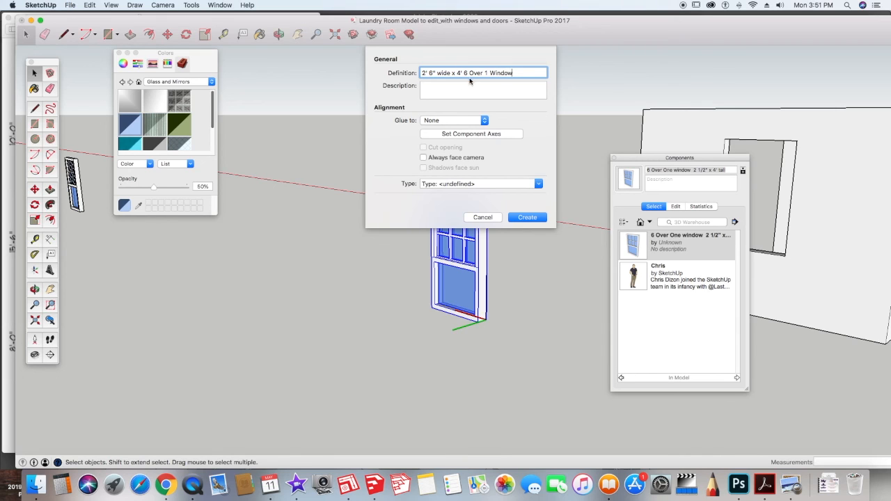
pyautogui.click(532, 220)
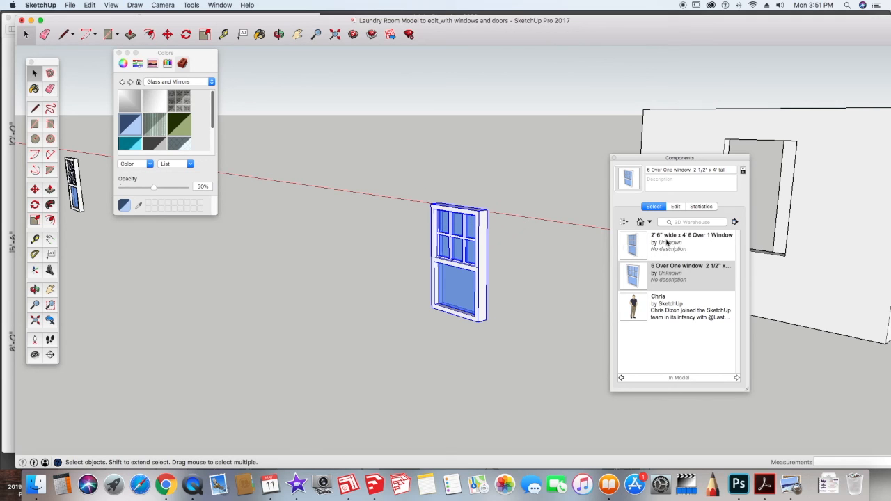